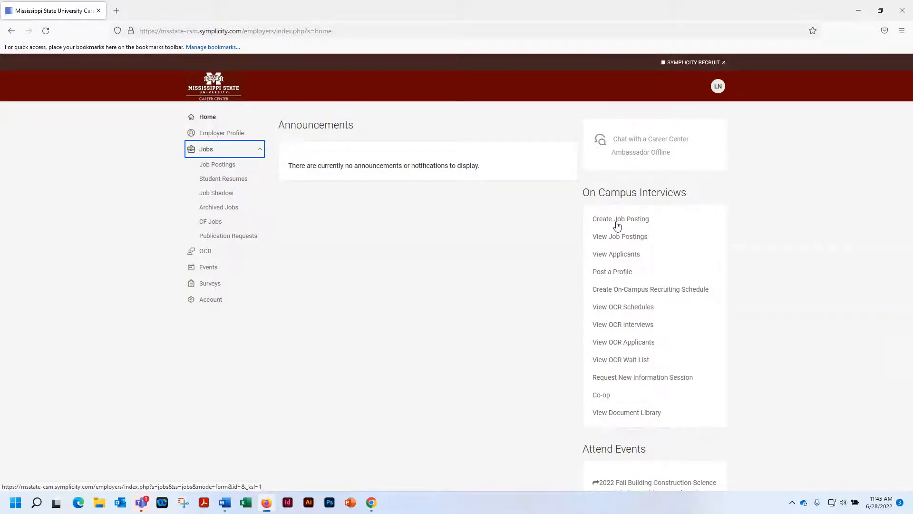
Start a new non-OCR job posting to be posted to this school only
{"action": "left_click", "coordinate": [219, 165]}
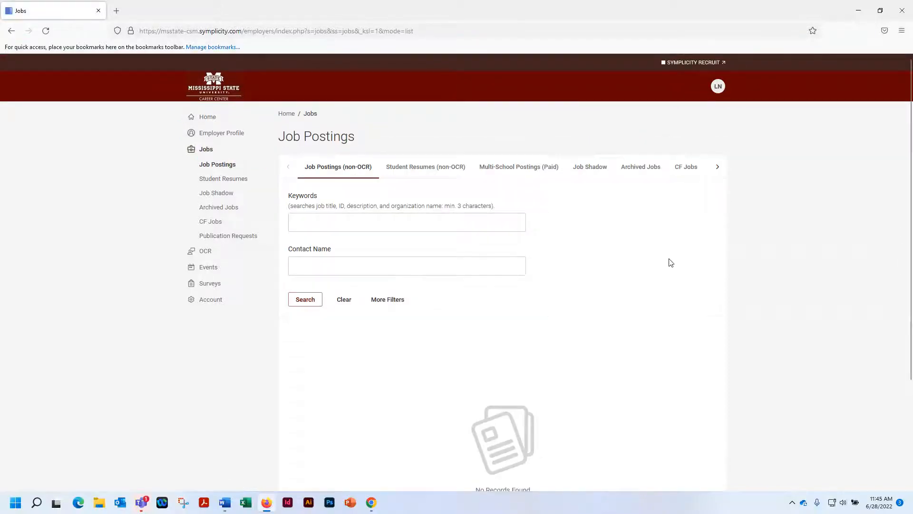
{"action": "scroll", "coordinate": [730, 265], "scroll_direction": "down", "scroll_amount": 2}
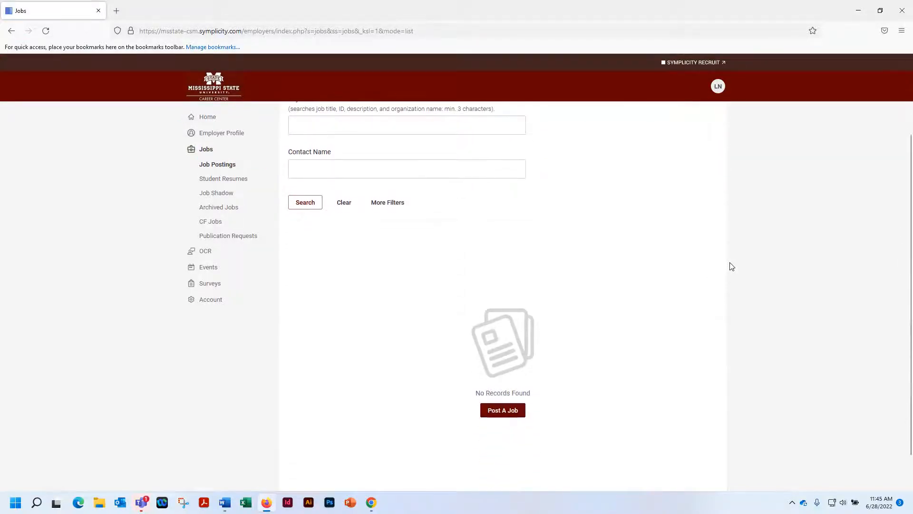
{"action": "scroll", "coordinate": [621, 353], "scroll_direction": "down", "scroll_amount": 1}
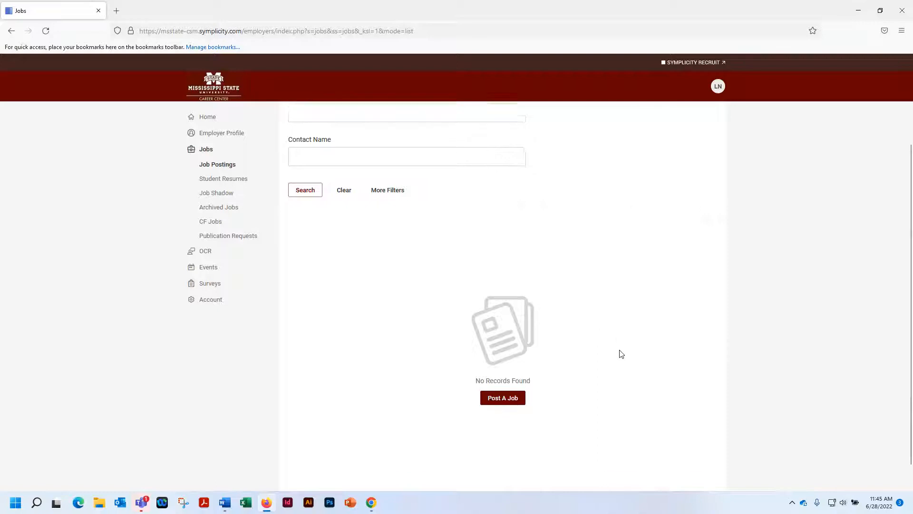
{"action": "left_click", "coordinate": [502, 373]}
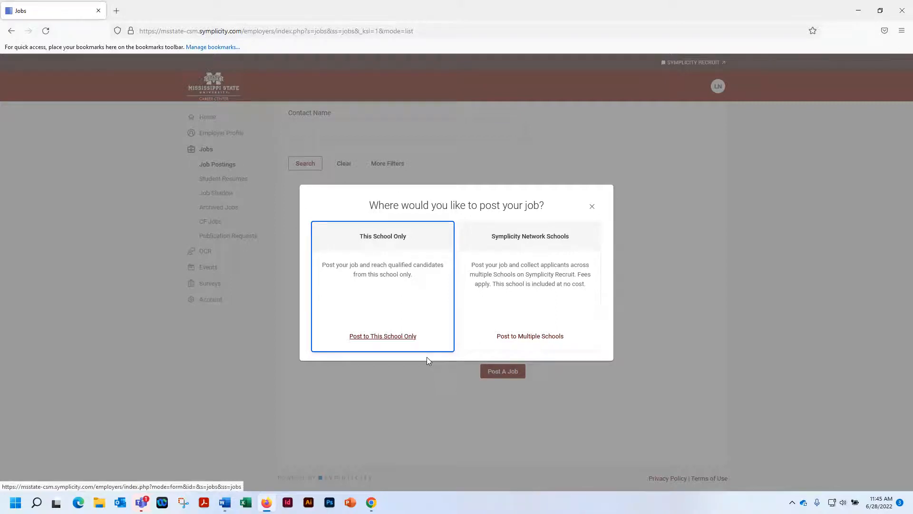
{"action": "left_click", "coordinate": [367, 337]}
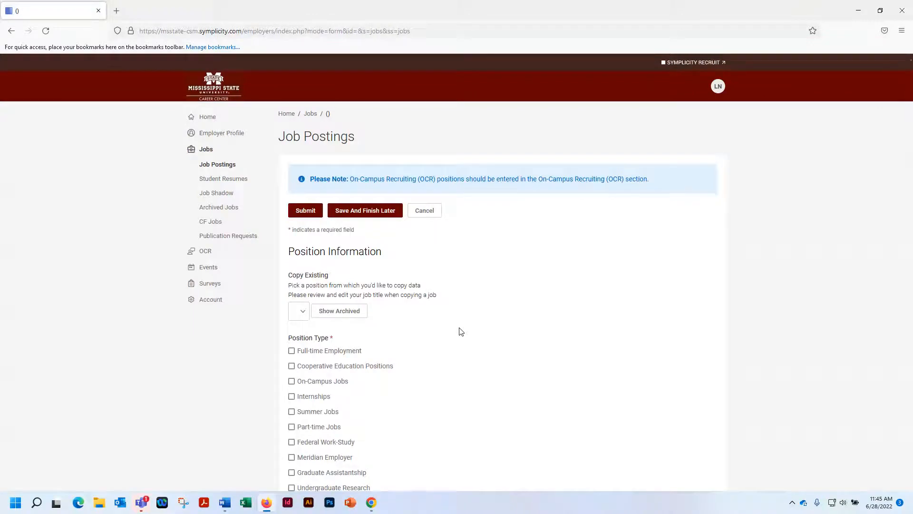
Set the posting's position type to Internships
{"action": "scroll", "coordinate": [461, 332], "scroll_direction": "down", "scroll_amount": 3}
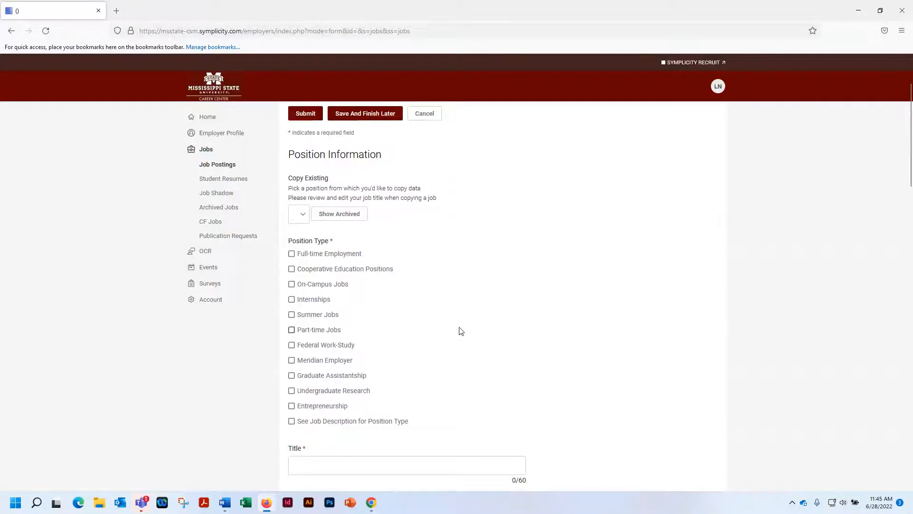
{"action": "scroll", "coordinate": [462, 329], "scroll_direction": "up", "scroll_amount": 2}
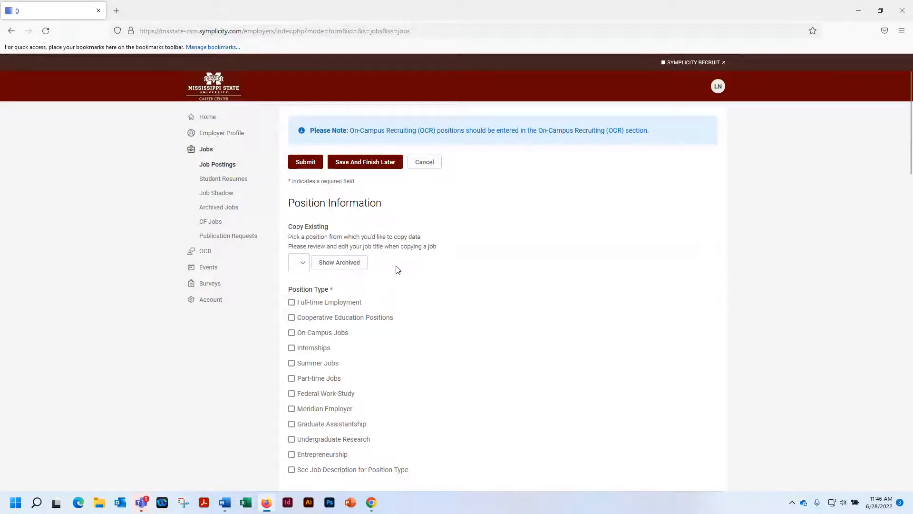
{"action": "scroll", "coordinate": [525, 320], "scroll_direction": "down", "scroll_amount": 2}
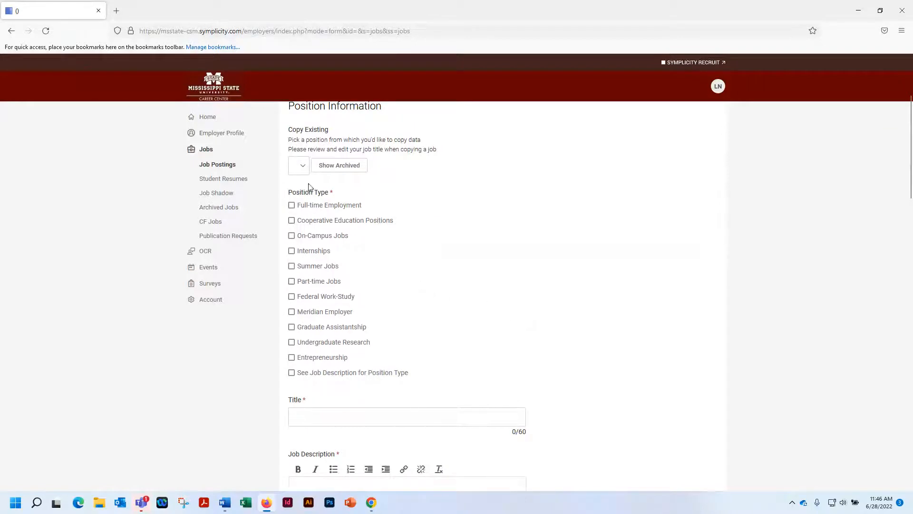
{"action": "left_click", "coordinate": [307, 251]}
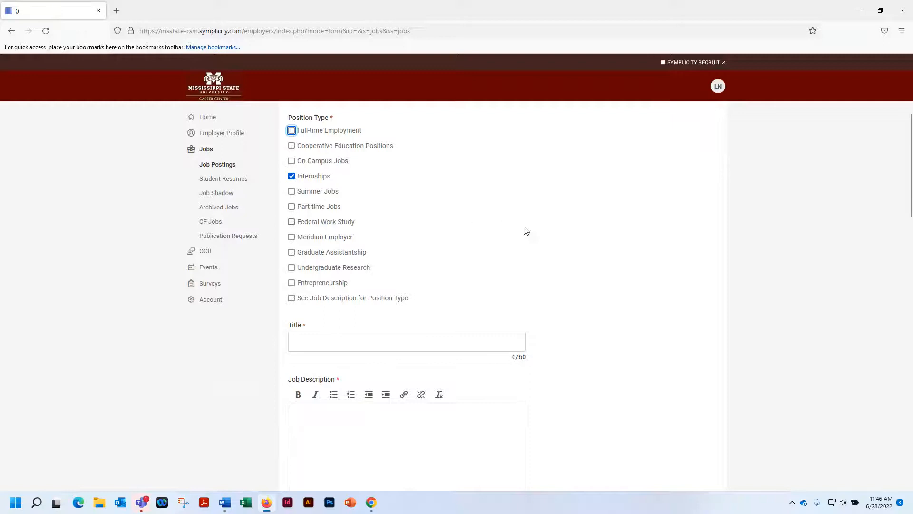
{"action": "scroll", "coordinate": [328, 273], "scroll_direction": "down", "scroll_amount": 2}
{"action": "left_click", "coordinate": [311, 289]}
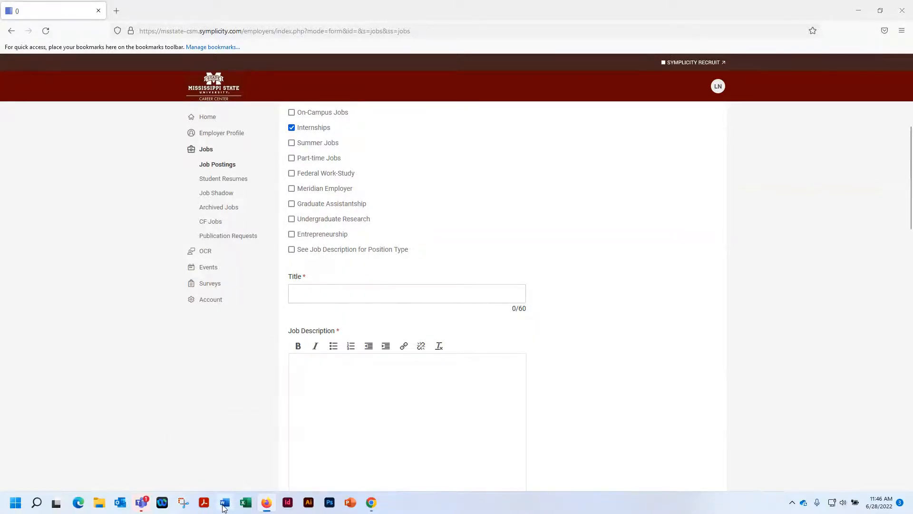
Copy the internship description from the open Word document and paste it into the posting's Job Description
{"action": "left_click", "coordinate": [224, 506]}
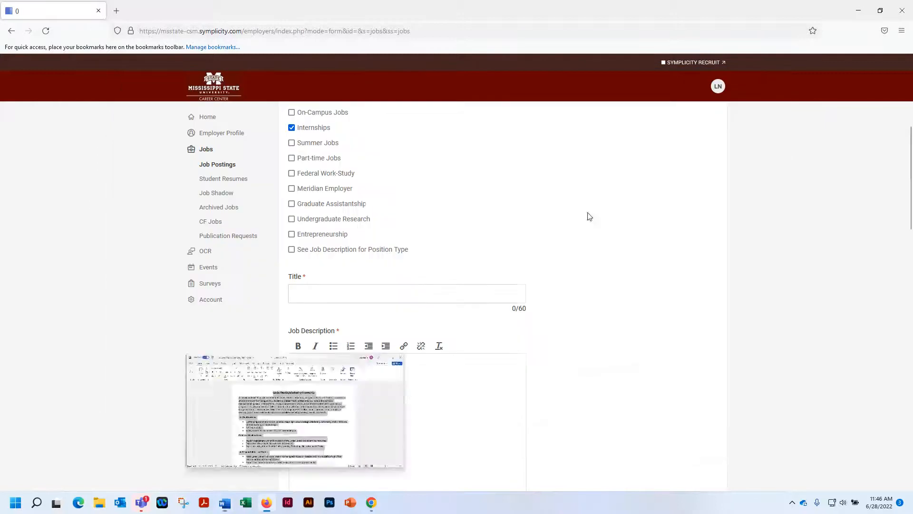
{"action": "left_click", "coordinate": [738, 80]}
{"action": "key", "text": "ctrl+v"}
{"action": "scroll", "coordinate": [411, 422], "scroll_direction": "down", "scroll_amount": 2}
{"action": "scroll", "coordinate": [411, 422], "scroll_direction": "down", "scroll_amount": 1}
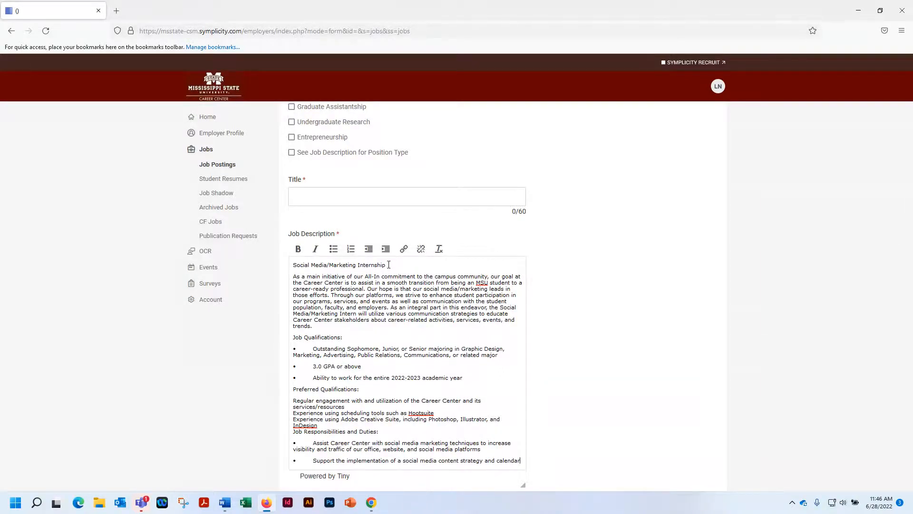
Bold the "Social Media/Marketing Internship", "Job Qualifications:" and "Preferred Qualifications:" headings in the job description
{"action": "triple_click", "coordinate": [284, 264]}
{"action": "left_click", "coordinate": [298, 248]}
{"action": "left_click_drag", "start_coordinate": [344, 337], "coordinate": [293, 337]}
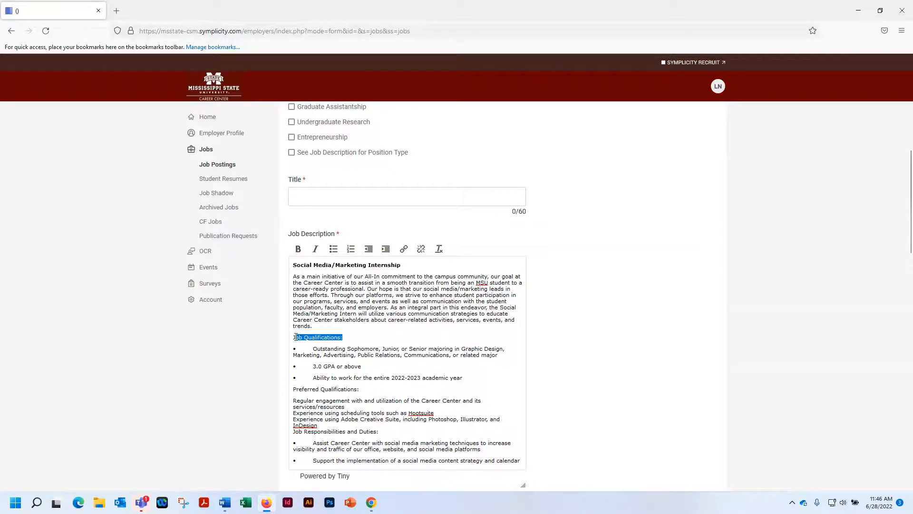
{"action": "left_click", "coordinate": [298, 252]}
{"action": "left_click_drag", "start_coordinate": [361, 389], "coordinate": [293, 389]}
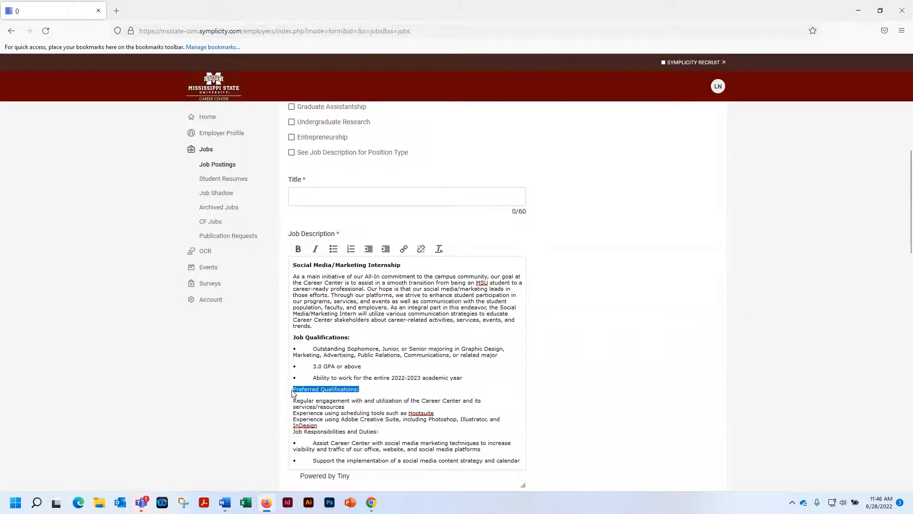
{"action": "left_click", "coordinate": [298, 249]}
Bold the "Job Responsibilities and Duties:" heading and split it from the text above into its own paragraph
{"action": "scroll", "coordinate": [375, 344], "scroll_direction": "down", "scroll_amount": 2}
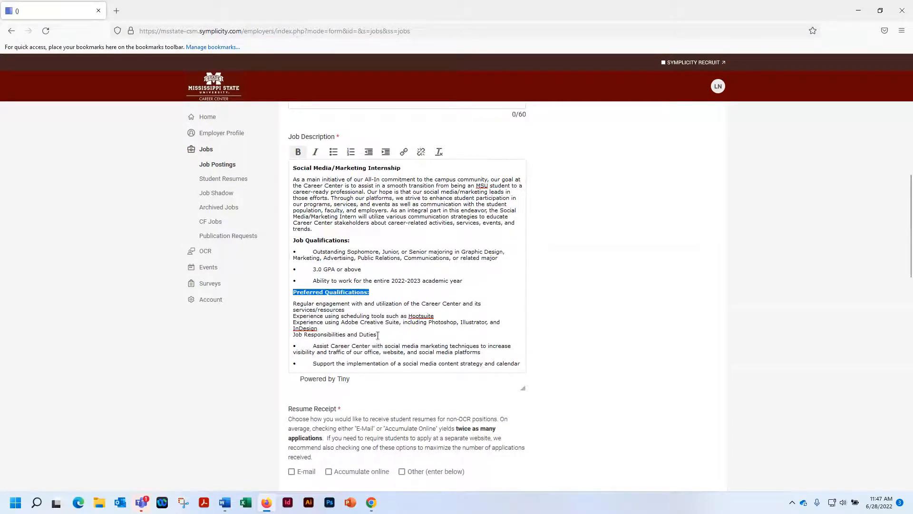
{"action": "left_click_drag", "start_coordinate": [382, 334], "coordinate": [293, 335]}
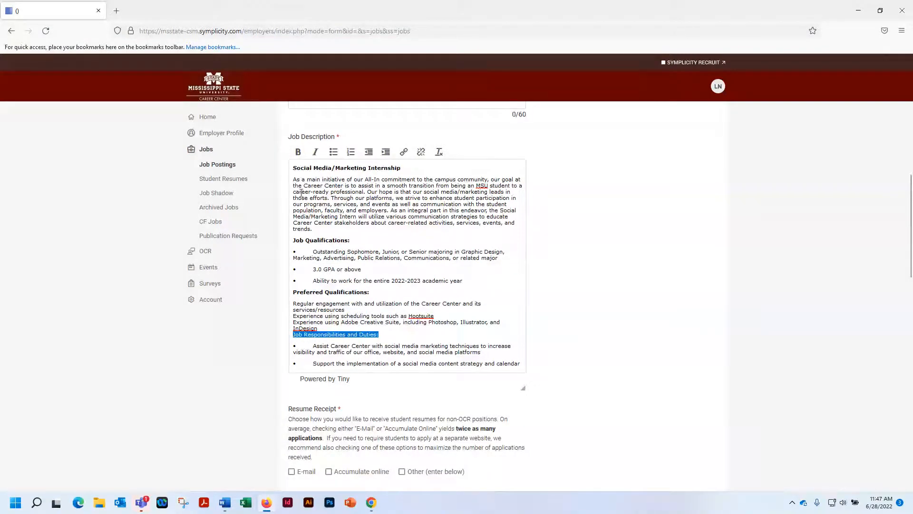
{"action": "left_click", "coordinate": [298, 152]}
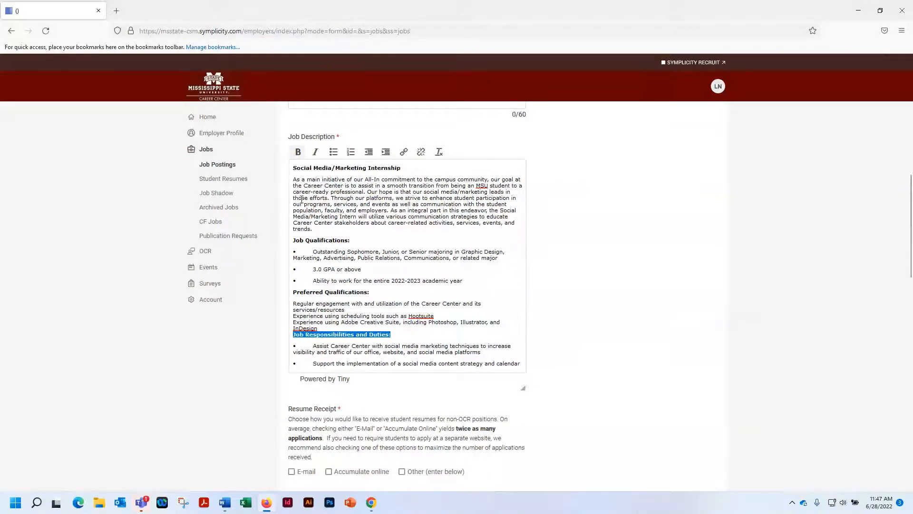
{"action": "left_click", "coordinate": [294, 337]}
{"action": "key", "text": "Return"}
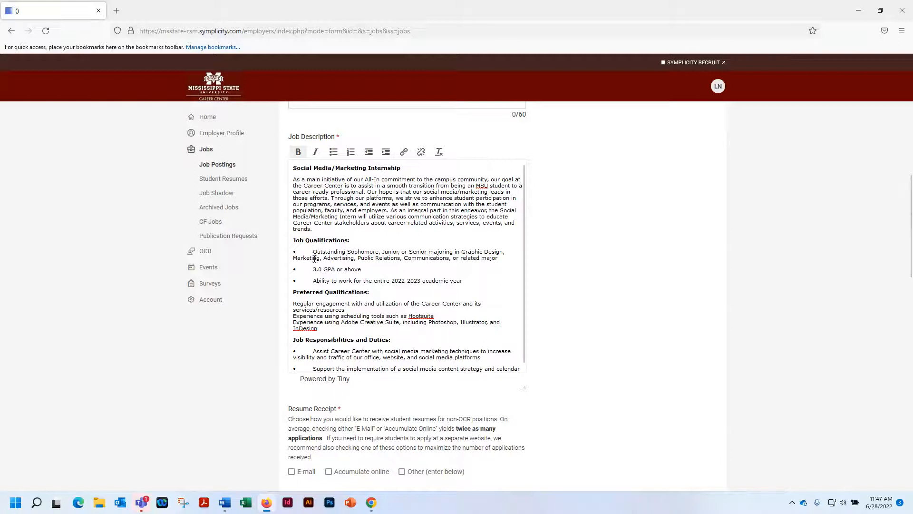
Remove the pasted bullet characters from the three Job Qualifications lines and format them as a bulleted list
{"action": "left_click_drag", "start_coordinate": [314, 251], "coordinate": [290, 284]}
{"action": "key", "text": "BackSpace"}
{"action": "key", "text": "BackSpace"}
{"action": "key", "text": "BackSpace"}
{"action": "left_click_drag", "start_coordinate": [442, 280], "coordinate": [280, 252]}
{"action": "left_click", "coordinate": [333, 151]}
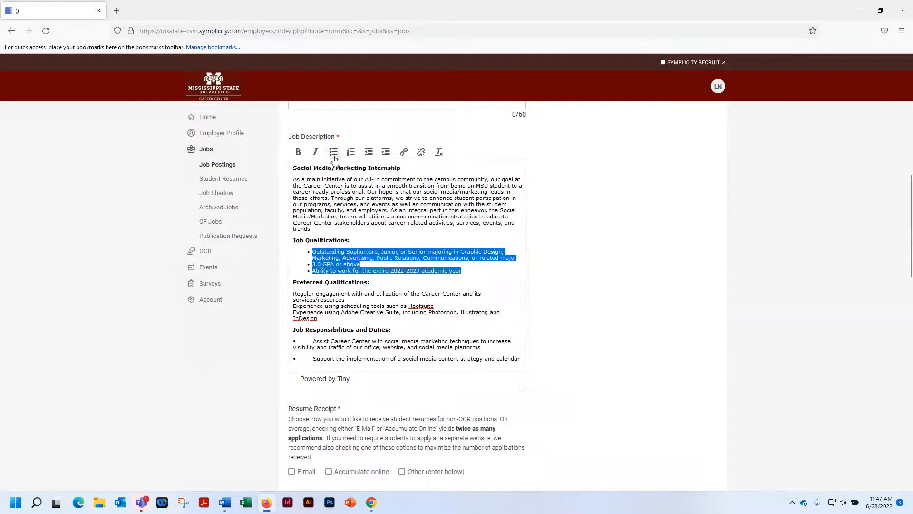
Format the Preferred Qualifications lines as a bulleted list, splitting them into three separate items
{"action": "left_click", "coordinate": [294, 306]}
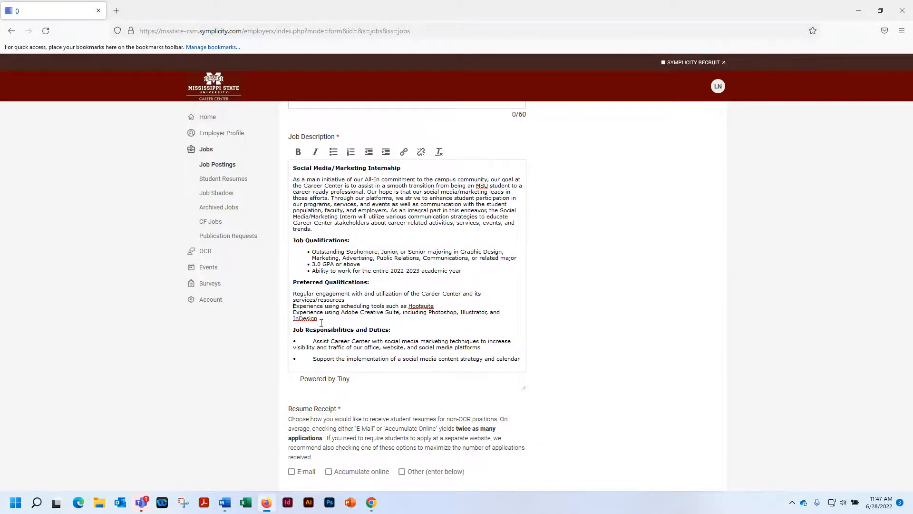
{"action": "left_click_drag", "start_coordinate": [319, 319], "coordinate": [293, 293]}
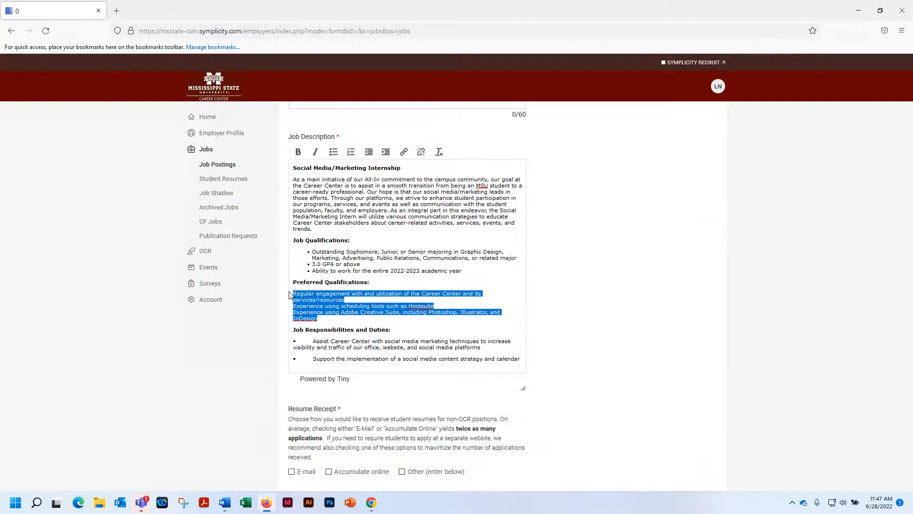
{"action": "left_click", "coordinate": [333, 153]}
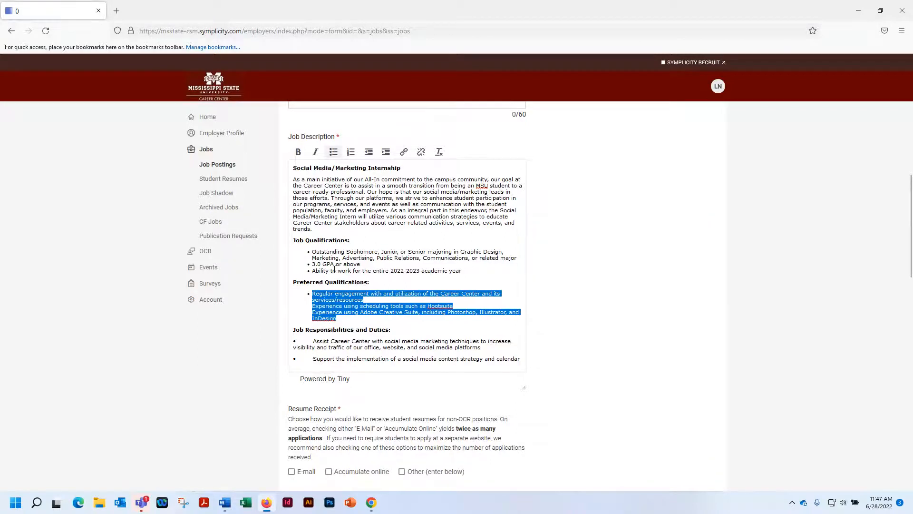
{"action": "left_click", "coordinate": [313, 309]}
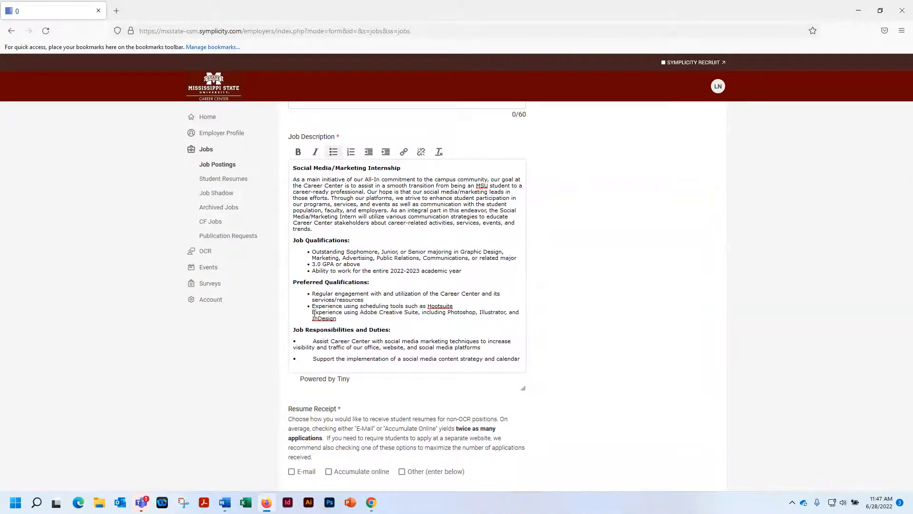
{"action": "key", "text": "BackSpace"}
{"action": "key", "text": "Return"}
Remove the pasted bullet characters from the two Job Responsibilities and Duties lines and format them as a bulleted list
{"action": "left_click_drag", "start_coordinate": [314, 341], "coordinate": [292, 358]}
{"action": "key", "text": "BackSpace"}
{"action": "key", "text": "BackSpace"}
{"action": "left_click_drag", "start_coordinate": [502, 359], "coordinate": [284, 344]}
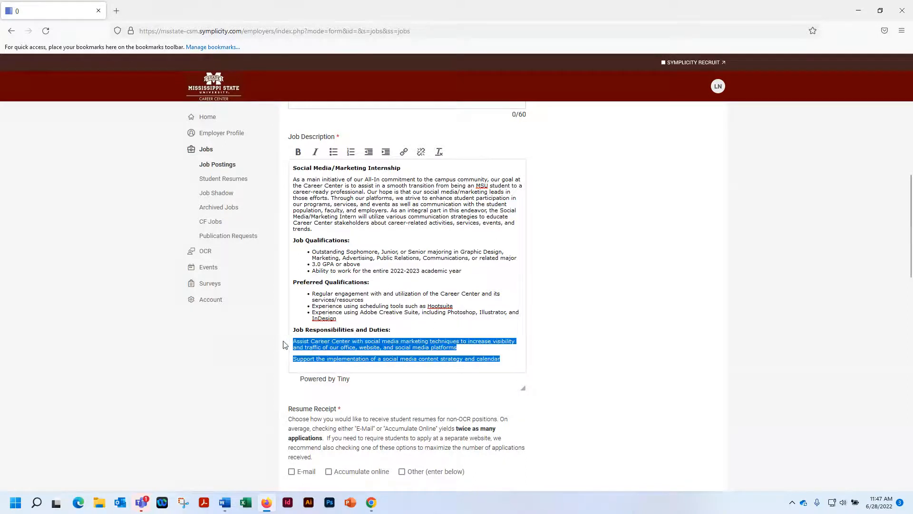
{"action": "left_click", "coordinate": [334, 151]}
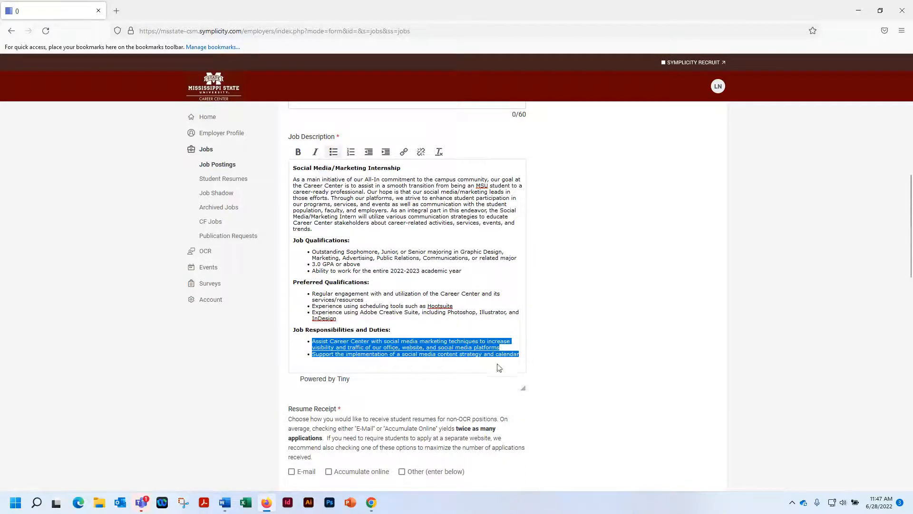
{"action": "left_click", "coordinate": [513, 342]}
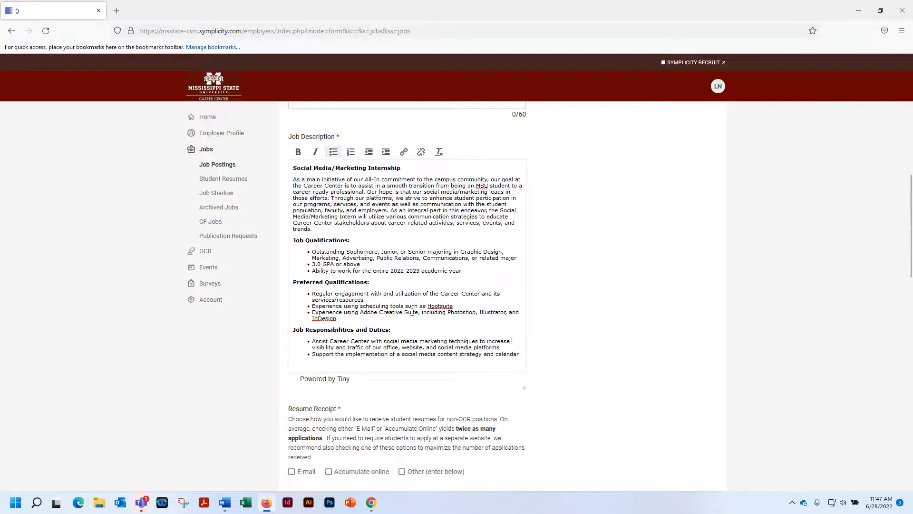
Copy the description's heading "Social Media/Marketing Internship" into the posting's Title
{"action": "scroll", "coordinate": [403, 317], "scroll_direction": "up", "scroll_amount": 3}
{"action": "left_click_drag", "start_coordinate": [404, 314], "coordinate": [285, 318]}
{"action": "key", "text": "ctrl+c"}
{"action": "left_click", "coordinate": [299, 246]}
{"action": "key", "text": "ctrl+v"}
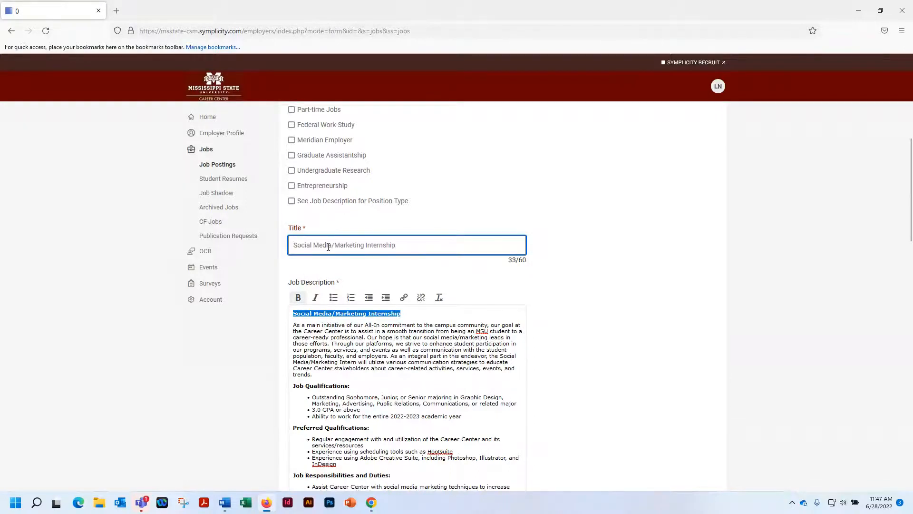
{"action": "scroll", "coordinate": [556, 321], "scroll_direction": "down", "scroll_amount": 1}
{"action": "scroll", "coordinate": [559, 323], "scroll_direction": "down", "scroll_amount": 4}
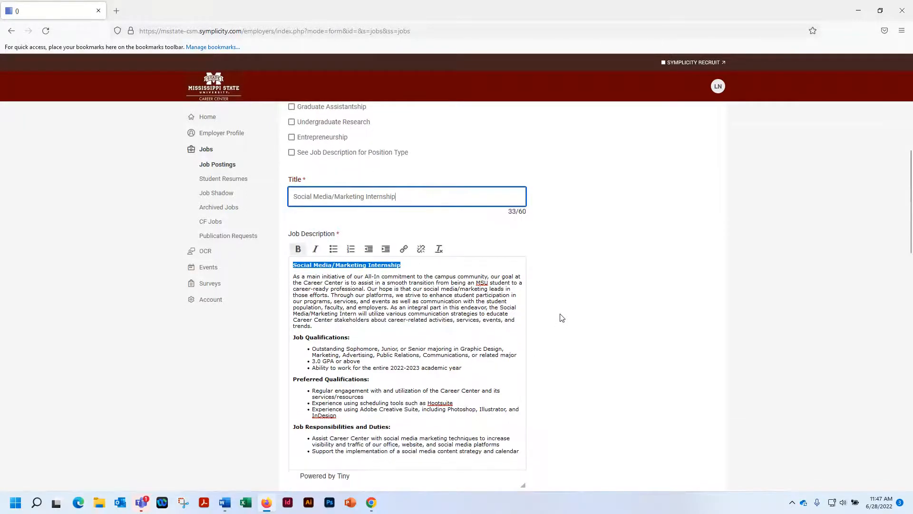
{"action": "scroll", "coordinate": [562, 317], "scroll_direction": "down", "scroll_amount": 4}
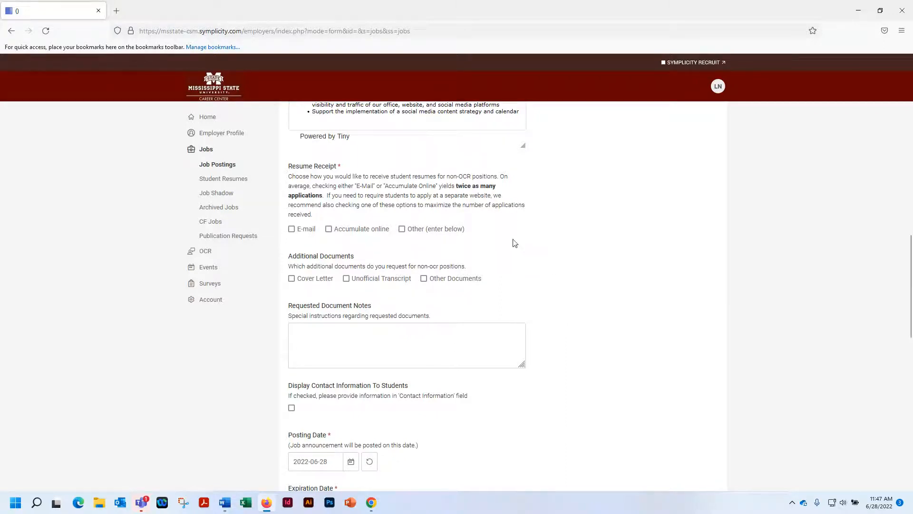
{"action": "left_click", "coordinate": [291, 229]}
{"action": "left_click", "coordinate": [328, 230]}
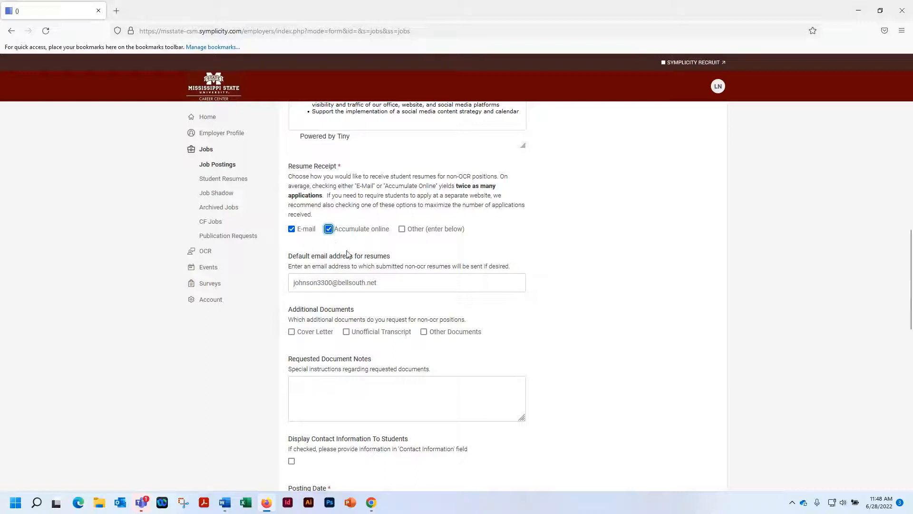
{"action": "left_click", "coordinate": [329, 228]}
{"action": "left_click", "coordinate": [291, 229]}
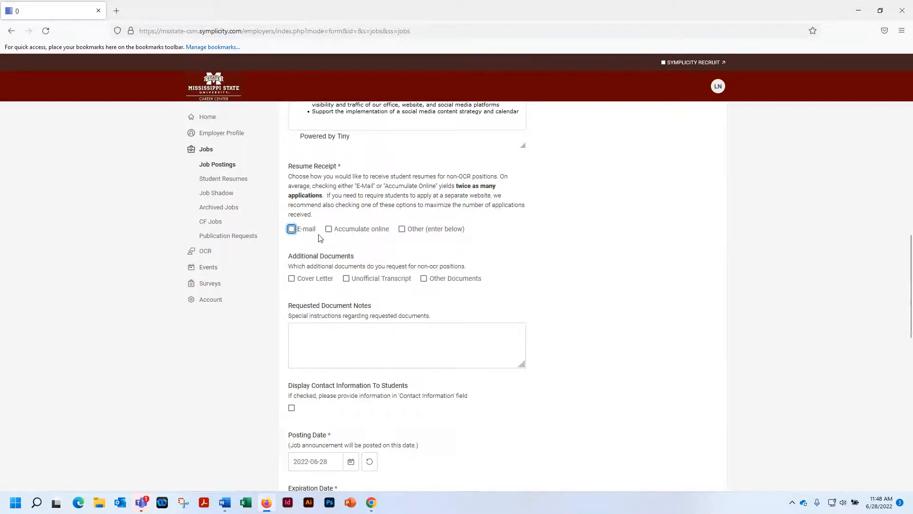
Choose E-mail and Accumulate online as the resume receipt methods, with Other left unselected
{"action": "left_click", "coordinate": [402, 229]}
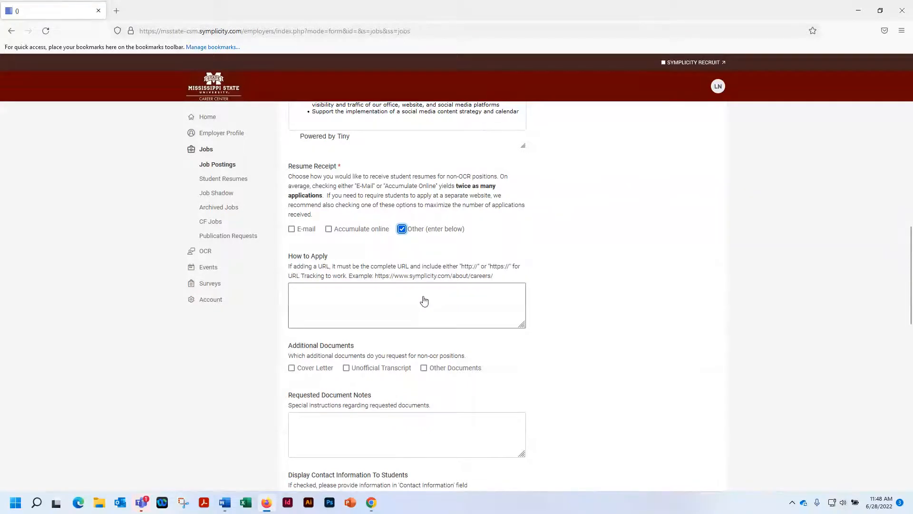
{"action": "left_click", "coordinate": [292, 229]}
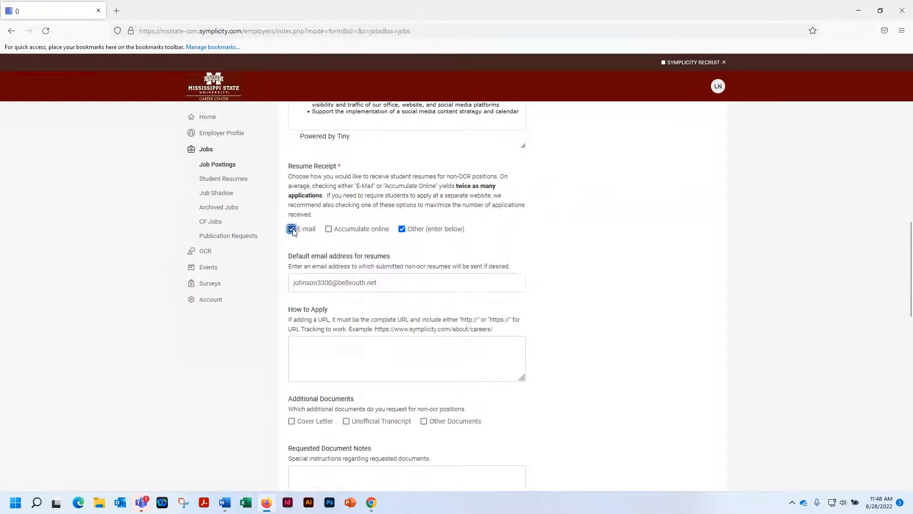
{"action": "left_click", "coordinate": [328, 230]}
{"action": "left_click", "coordinate": [402, 230]}
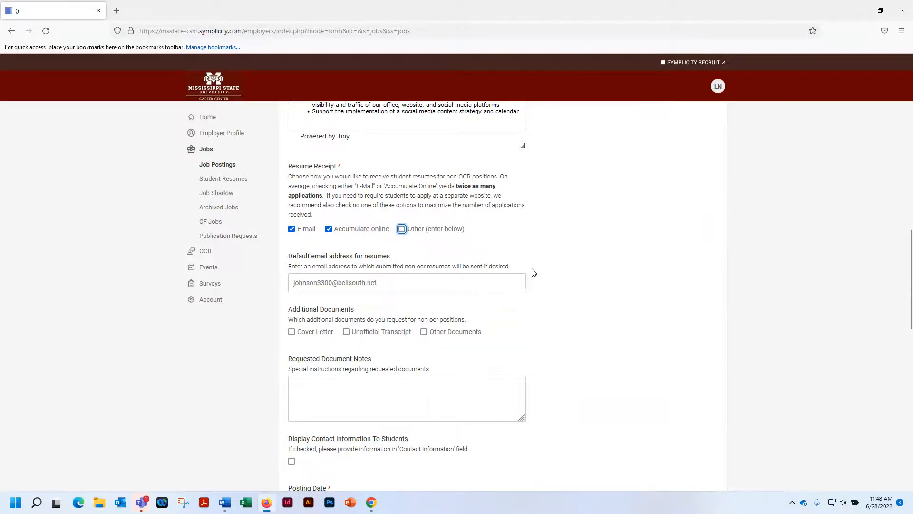
{"action": "scroll", "coordinate": [533, 271], "scroll_direction": "down", "scroll_amount": 2}
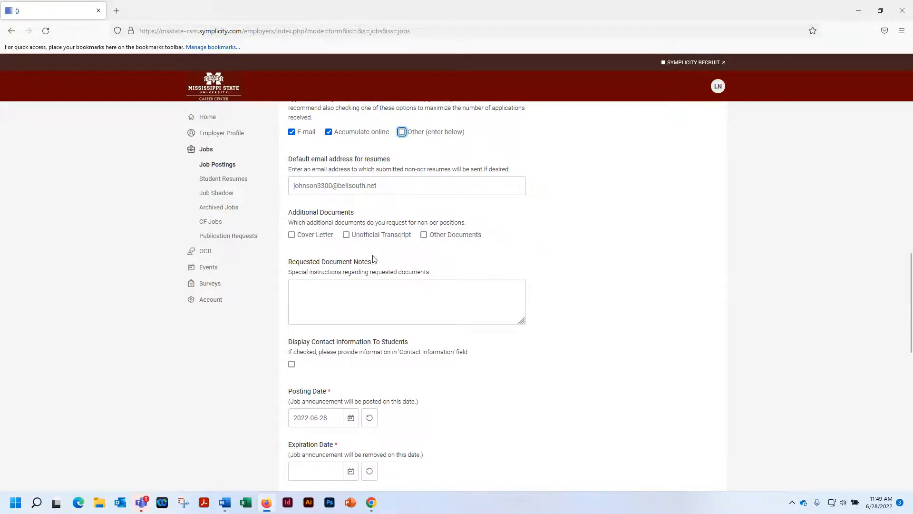
{"action": "left_click", "coordinate": [298, 239]}
{"action": "scroll", "coordinate": [515, 386], "scroll_direction": "down", "scroll_amount": 4}
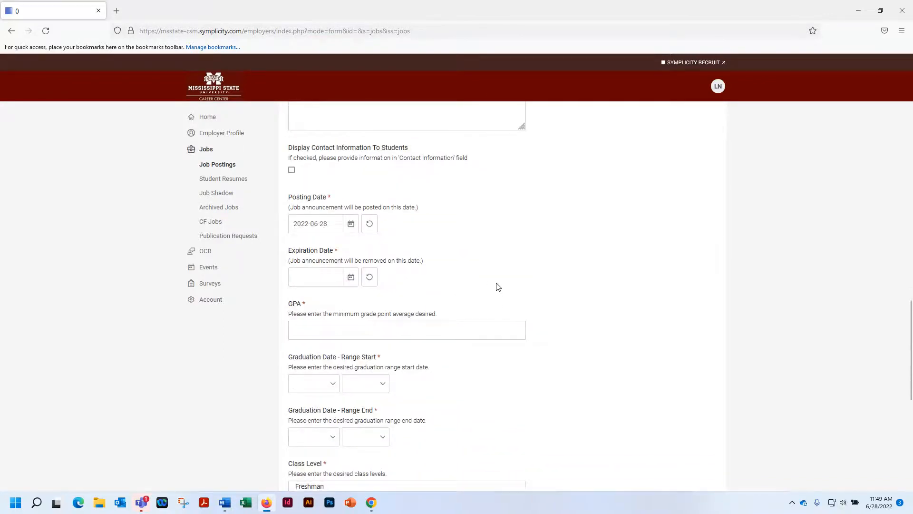
{"action": "scroll", "coordinate": [498, 286], "scroll_direction": "up", "scroll_amount": 1}
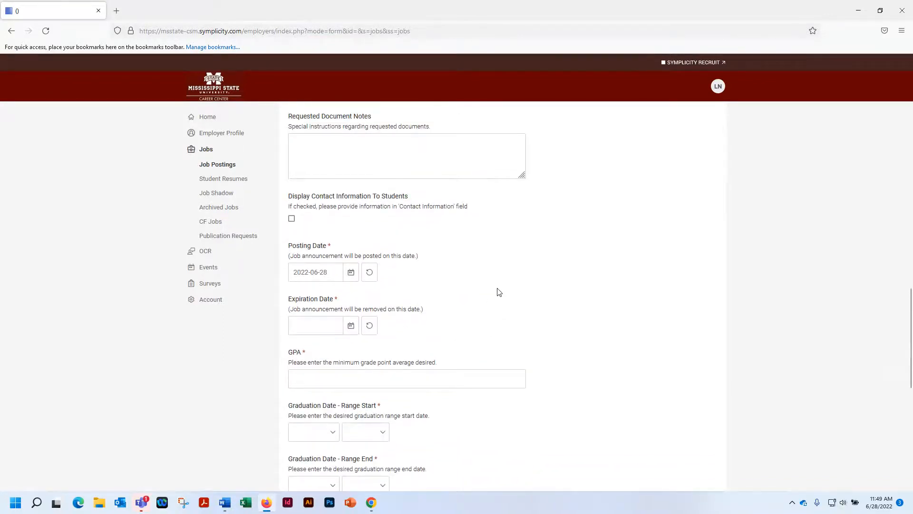
Try displaying the contact information to students with the Strong Certification Program line removed, and switch the display back off
{"action": "left_click", "coordinate": [292, 219]}
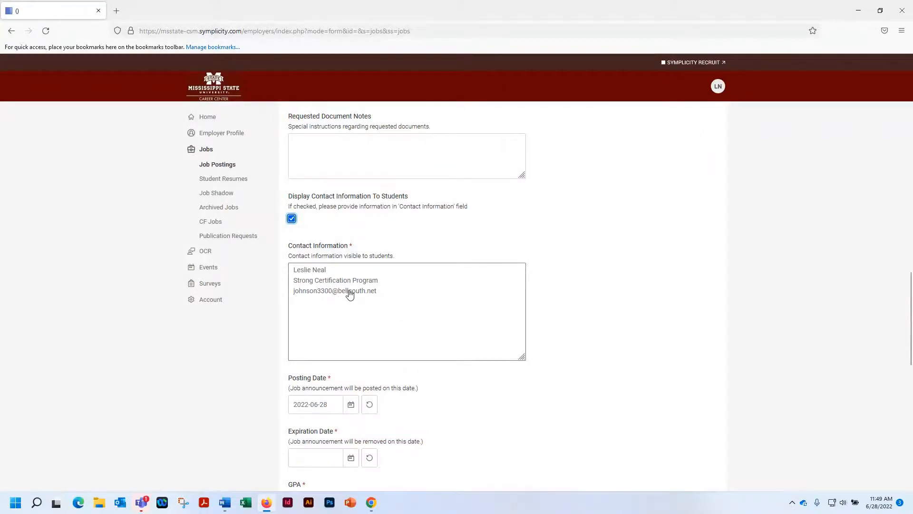
{"action": "left_click", "coordinate": [380, 281]}
{"action": "left_click_drag", "start_coordinate": [380, 282], "coordinate": [291, 283]}
{"action": "key", "text": "BackSpace"}
{"action": "key", "text": "BackSpace"}
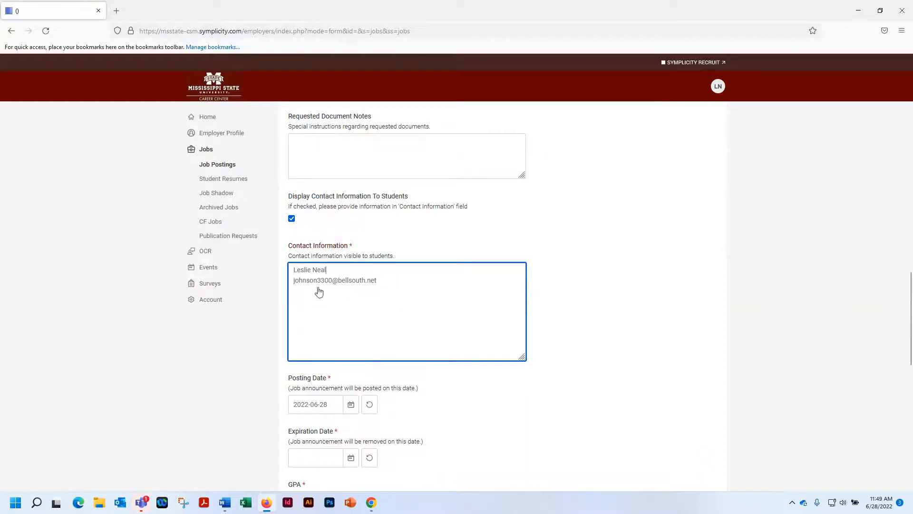
{"action": "left_click", "coordinate": [292, 219]}
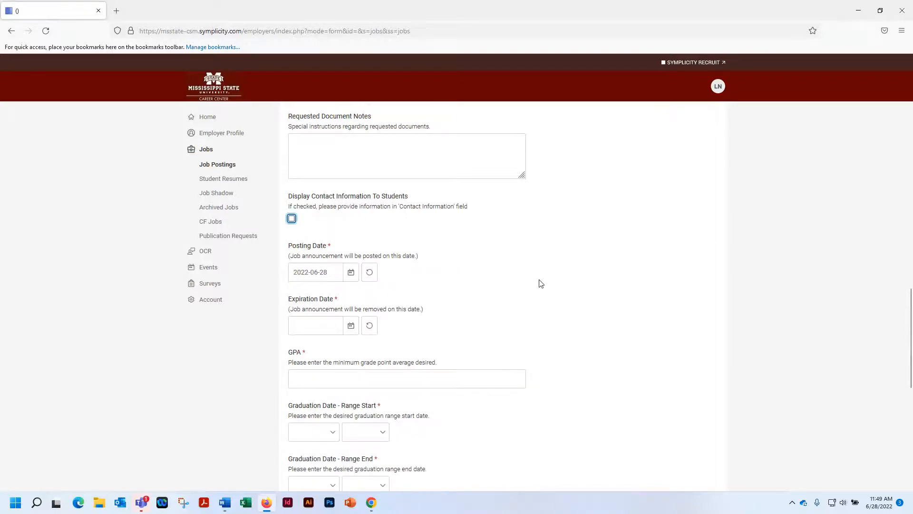
Set the posting's Expiration Date to August 31, 2022
{"action": "scroll", "coordinate": [543, 287], "scroll_direction": "down", "scroll_amount": 1}
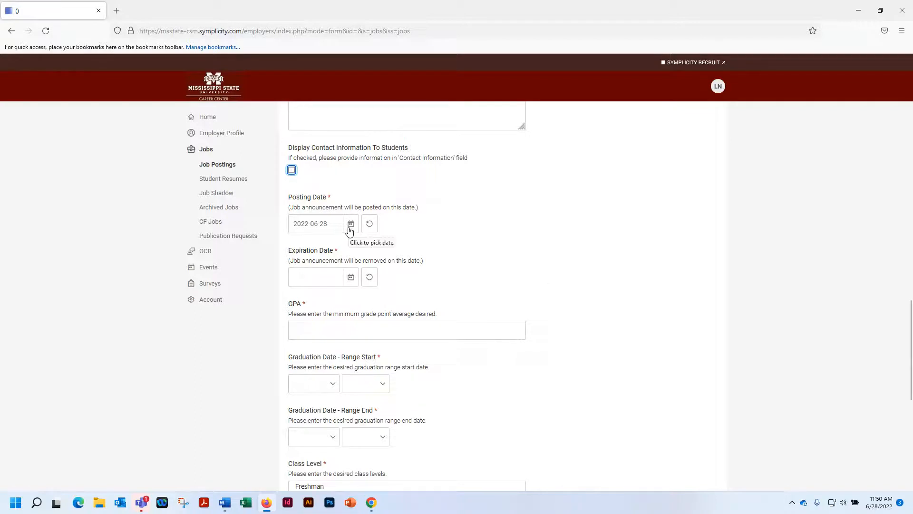
{"action": "left_click", "coordinate": [351, 277]}
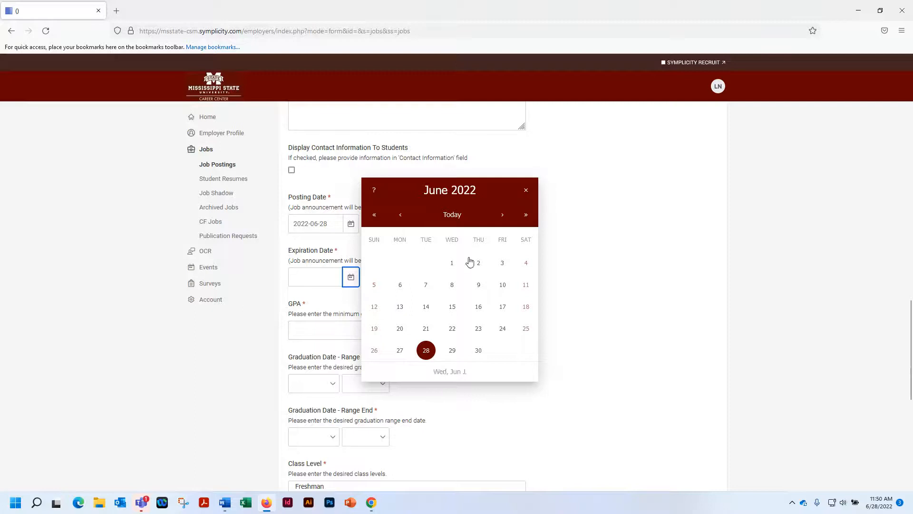
{"action": "left_click", "coordinate": [502, 217]}
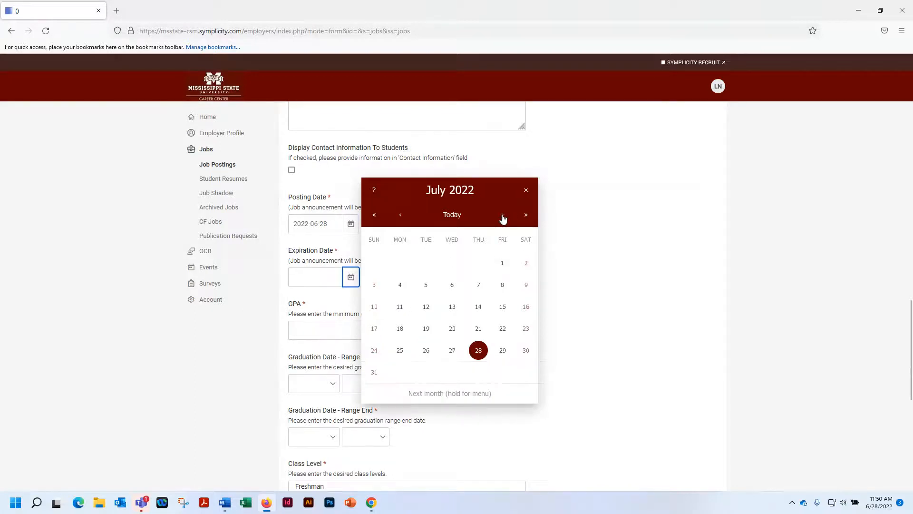
{"action": "left_click", "coordinate": [503, 217]}
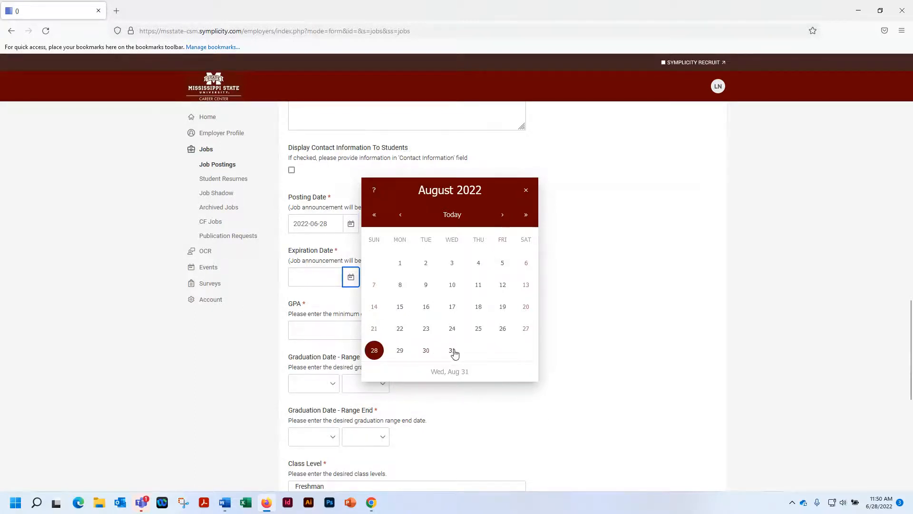
{"action": "left_click", "coordinate": [452, 350]}
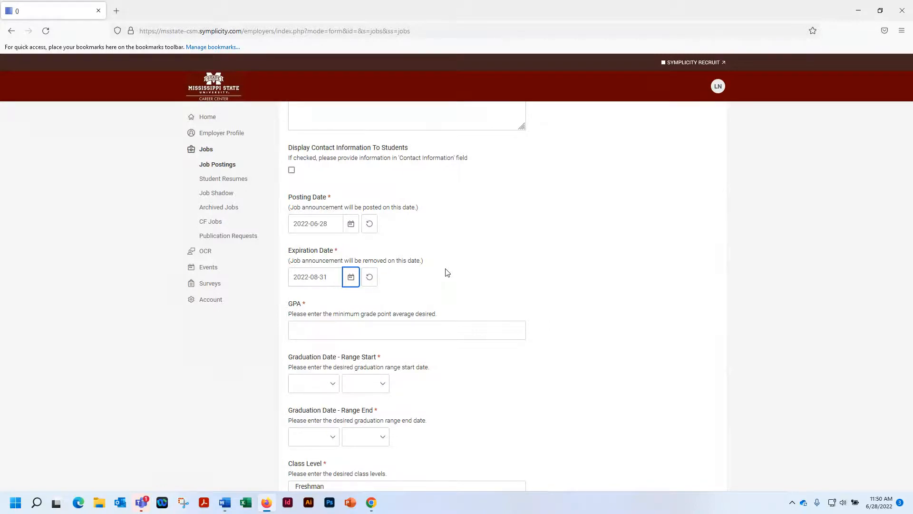
Set the minimum desired GPA to 2.0
{"action": "left_click", "coordinate": [302, 330]}
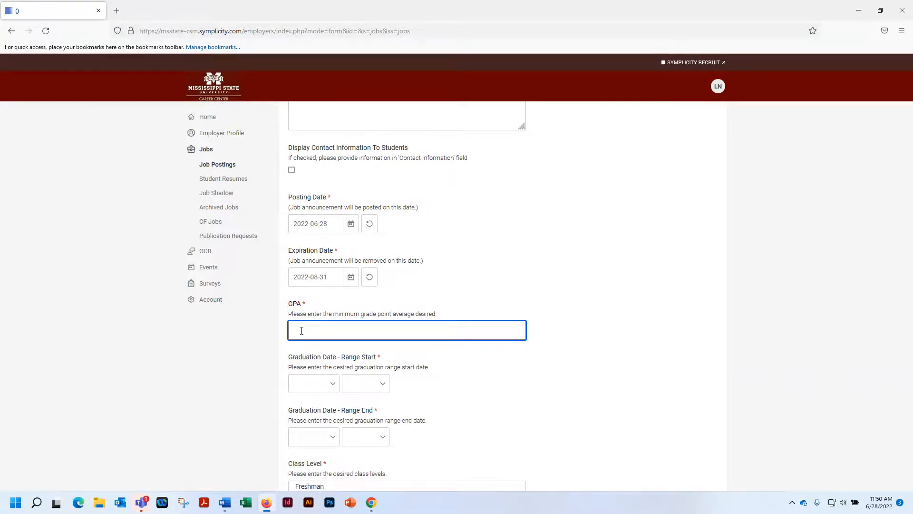
{"action": "type", "text": "0.00"}
{"action": "left_click_drag", "start_coordinate": [310, 331], "coordinate": [286, 330]}
{"action": "type", "text": "2.0"}
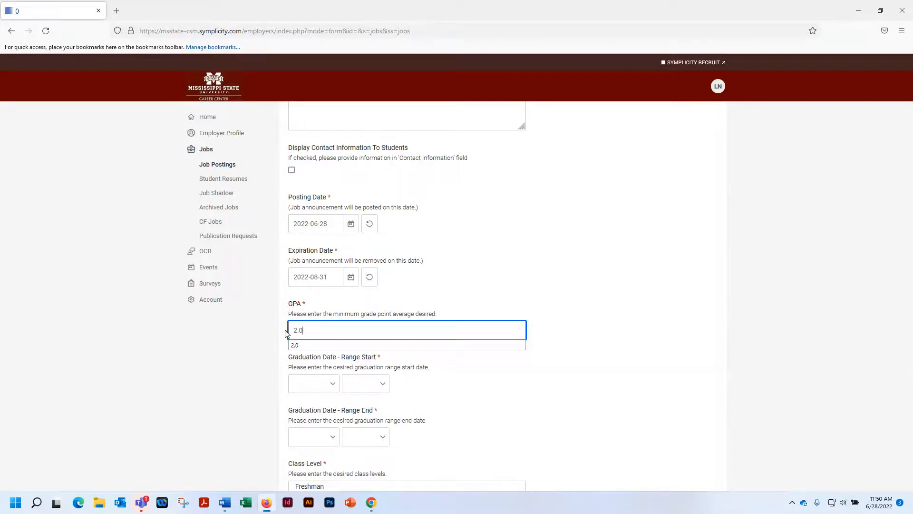
{"action": "left_click", "coordinate": [300, 348]}
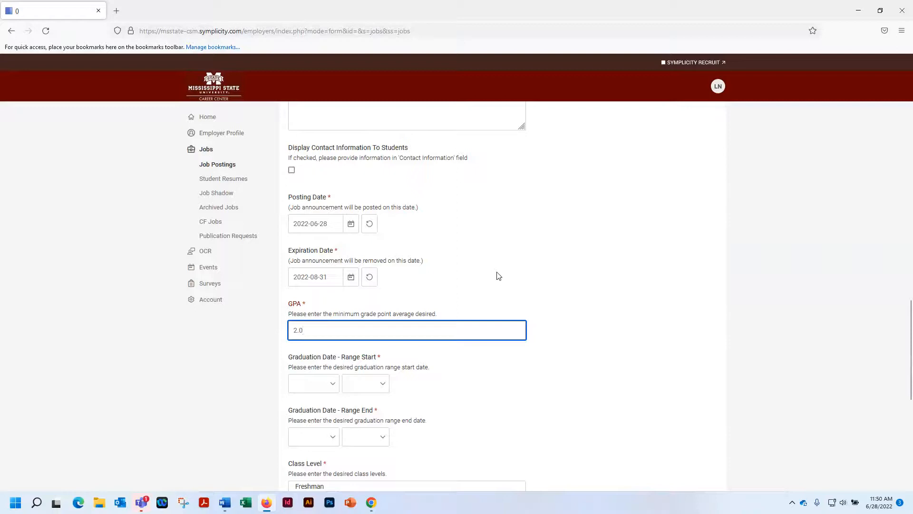
Set the start of the desired graduation date range to August 2023
{"action": "scroll", "coordinate": [591, 377], "scroll_direction": "down", "scroll_amount": 3}
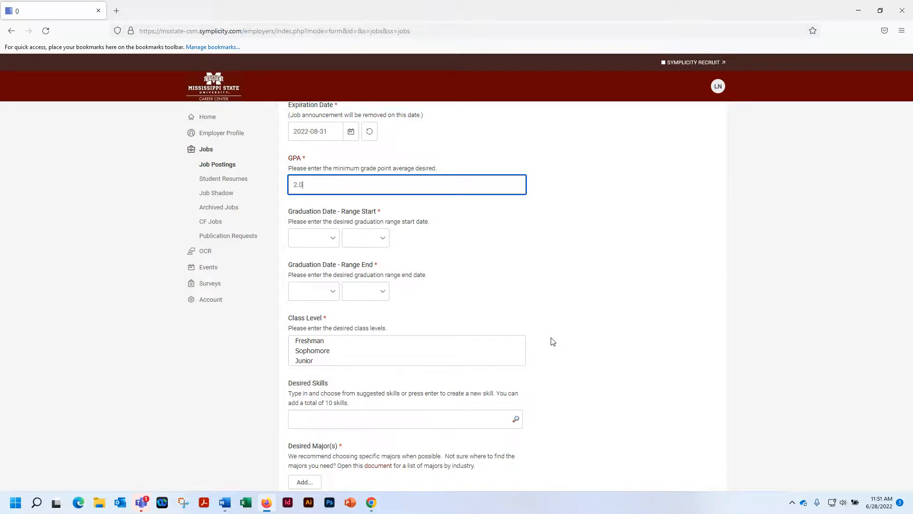
{"action": "left_click", "coordinate": [333, 239]}
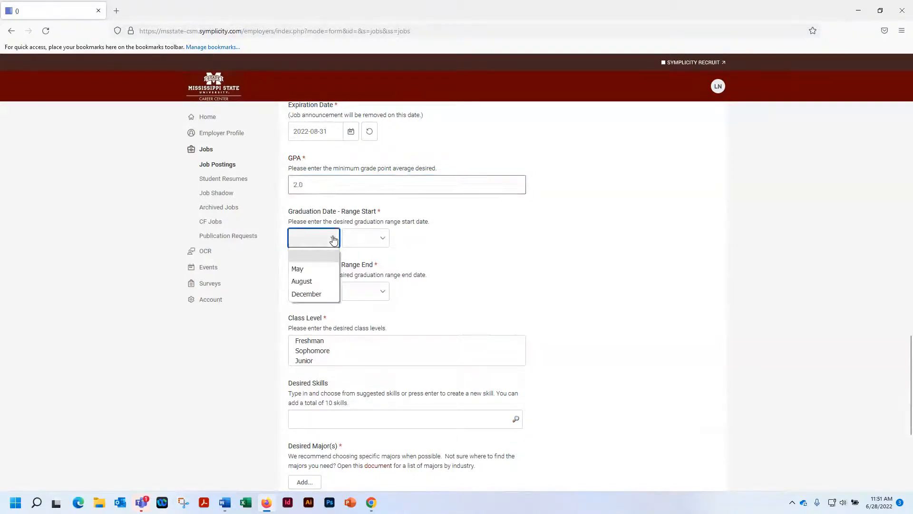
{"action": "left_click", "coordinate": [305, 281]}
{"action": "left_click", "coordinate": [368, 241]}
{"action": "scroll", "coordinate": [383, 345], "scroll_direction": "down", "scroll_amount": 13}
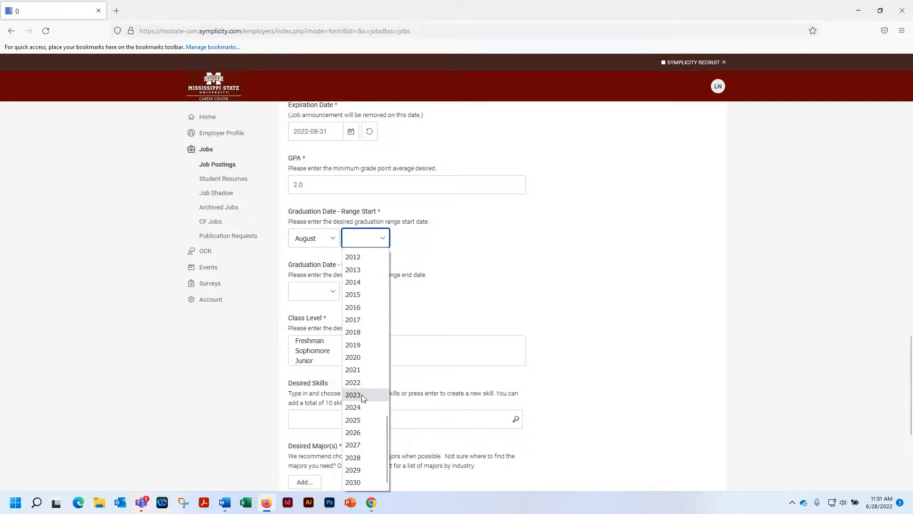
{"action": "left_click", "coordinate": [364, 398]}
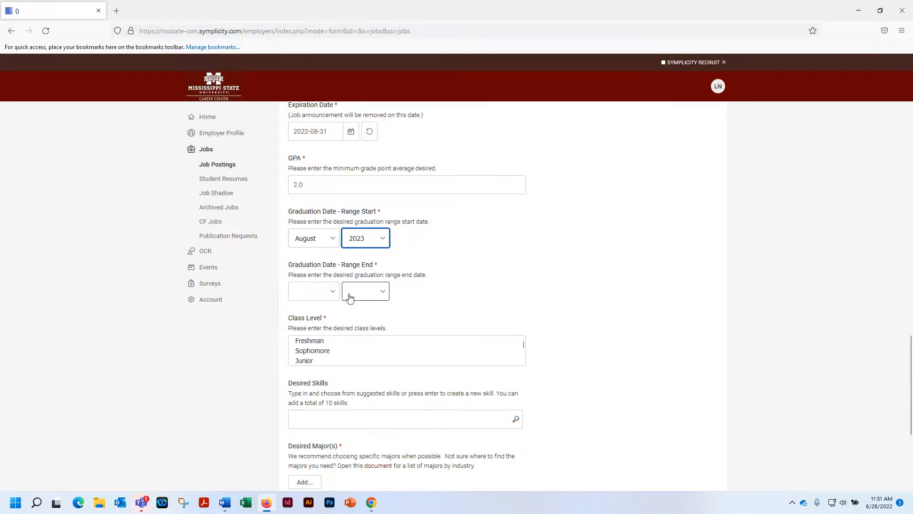
Set the end of the desired graduation date range to December 2027
{"action": "left_click", "coordinate": [333, 294]}
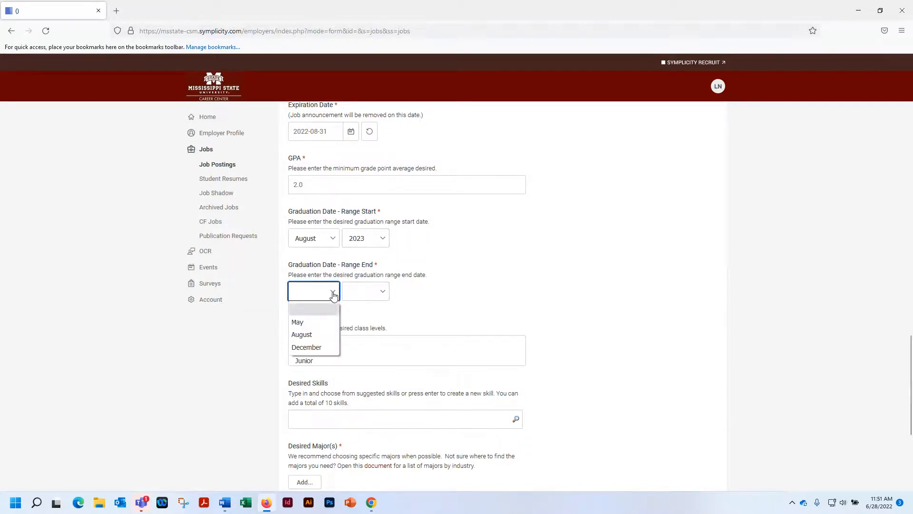
{"action": "left_click", "coordinate": [306, 347]}
{"action": "left_click", "coordinate": [383, 292]}
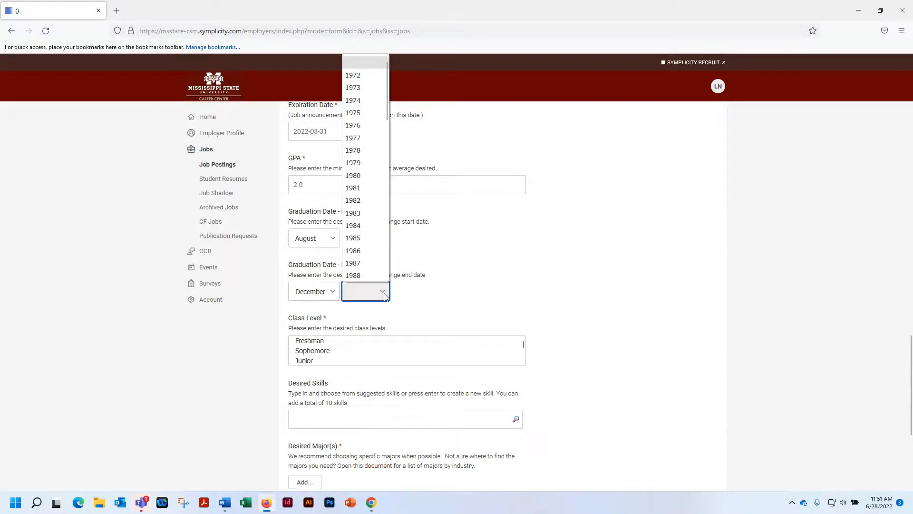
{"action": "scroll", "coordinate": [371, 244], "scroll_direction": "down", "scroll_amount": 10}
{"action": "scroll", "coordinate": [373, 244], "scroll_direction": "down", "scroll_amount": 4}
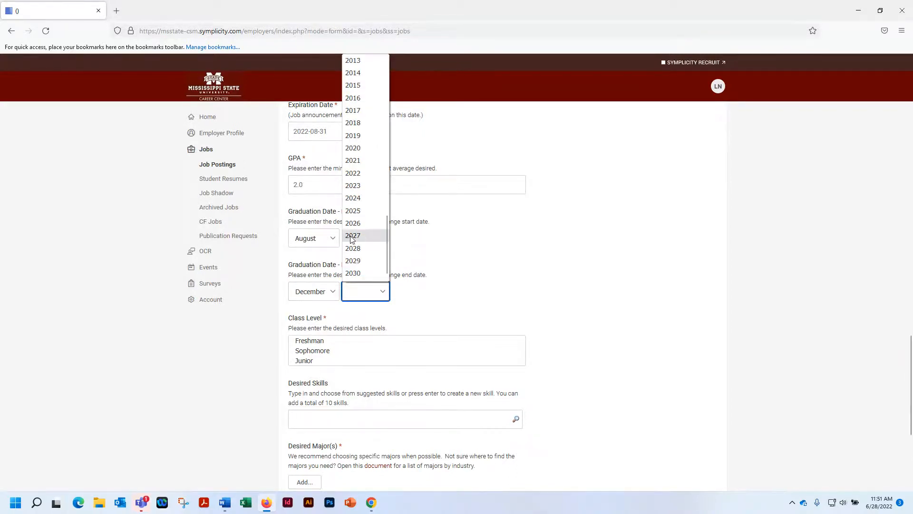
{"action": "left_click", "coordinate": [352, 236]}
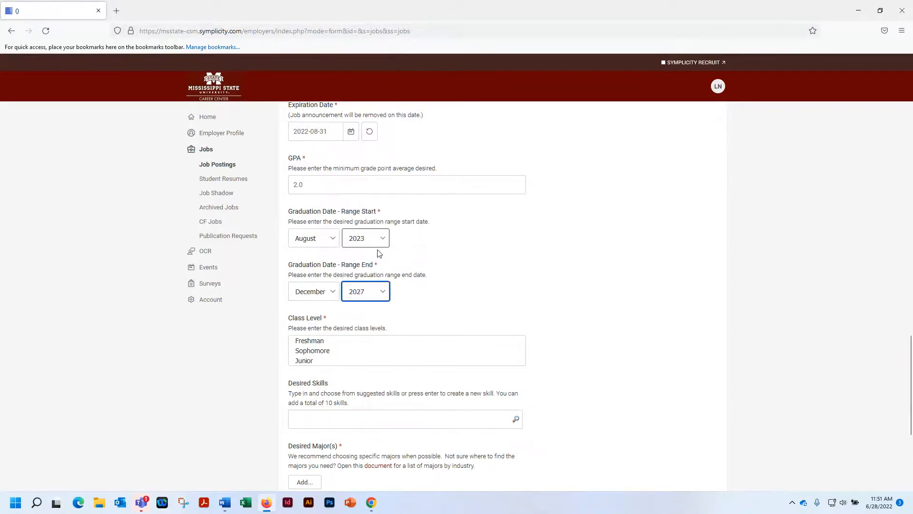
Select Freshman, Sophomore, Junior and Senior as the desired class levels
{"action": "left_click", "coordinate": [320, 342]}
{"action": "scroll", "coordinate": [332, 352], "scroll_direction": "down", "scroll_amount": 2}
{"action": "scroll", "coordinate": [338, 352], "scroll_direction": "up", "scroll_amount": 3}
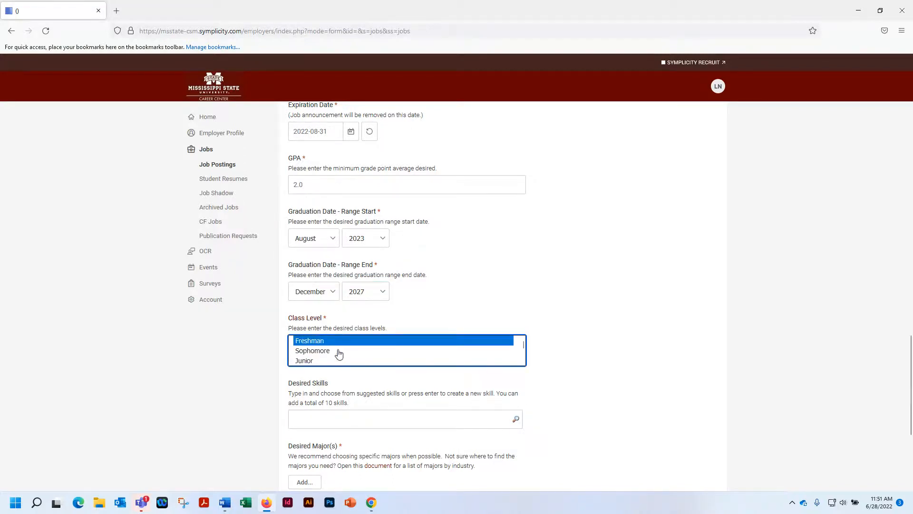
{"action": "scroll", "coordinate": [315, 343], "scroll_direction": "down", "scroll_amount": 1}
{"action": "left_click", "coordinate": [306, 344], "text": "shift"}
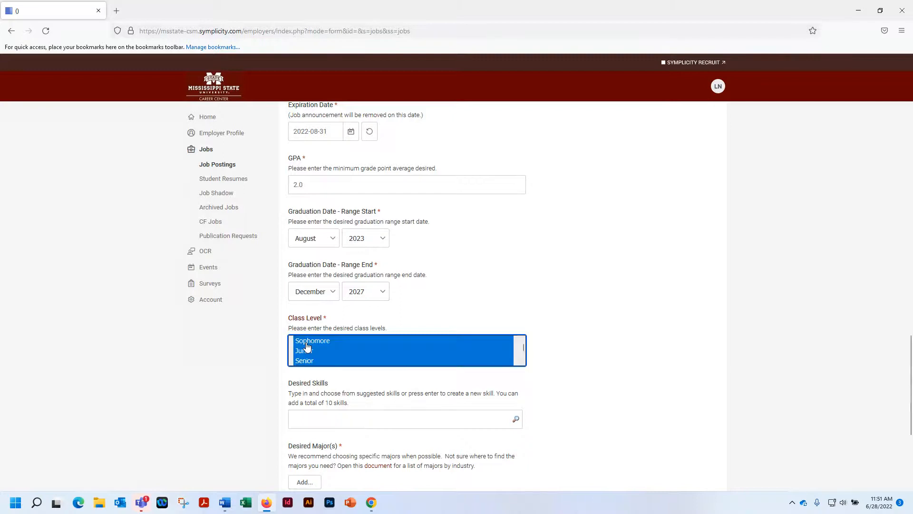
{"action": "scroll", "coordinate": [405, 361], "scroll_direction": "up", "scroll_amount": 1}
{"action": "scroll", "coordinate": [405, 361], "scroll_direction": "down", "scroll_amount": 4}
{"action": "scroll", "coordinate": [405, 361], "scroll_direction": "up", "scroll_amount": 4}
Add Brand Marketing and Design from the suggested skills as the posting's desired skills
{"action": "scroll", "coordinate": [571, 334], "scroll_direction": "down", "scroll_amount": 2}
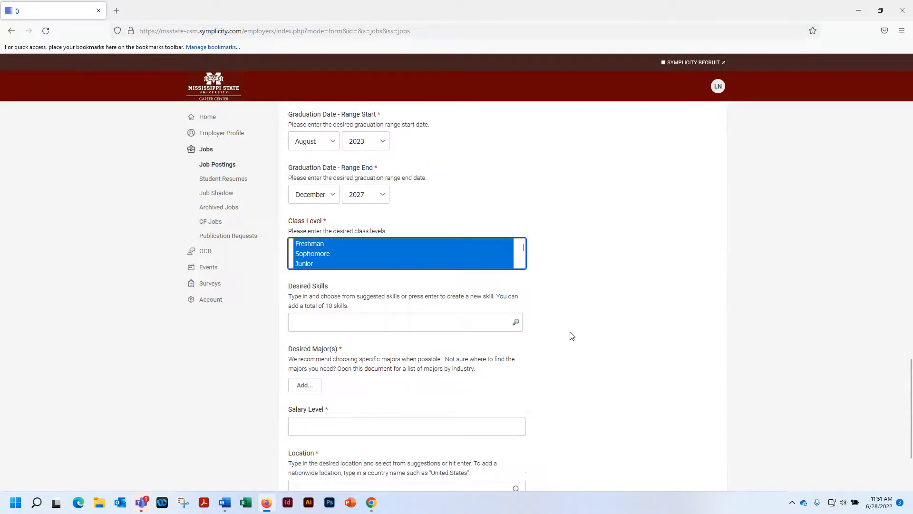
{"action": "scroll", "coordinate": [571, 336], "scroll_direction": "down", "scroll_amount": 1}
{"action": "left_click", "coordinate": [299, 273]}
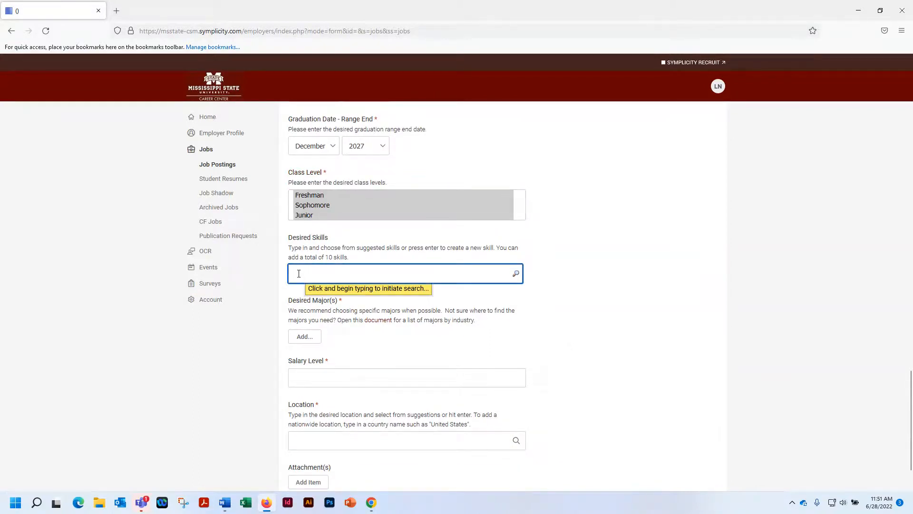
{"action": "type", "text": "Marketing"}
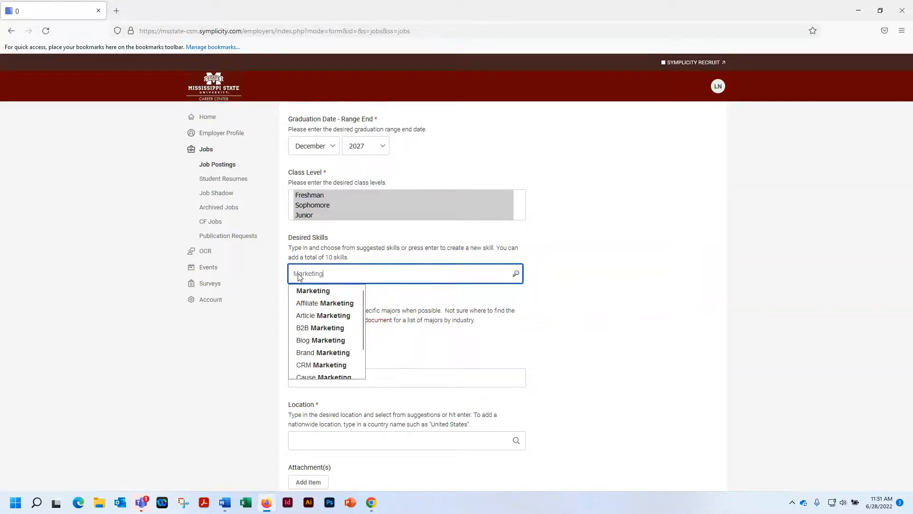
{"action": "left_click", "coordinate": [332, 355]}
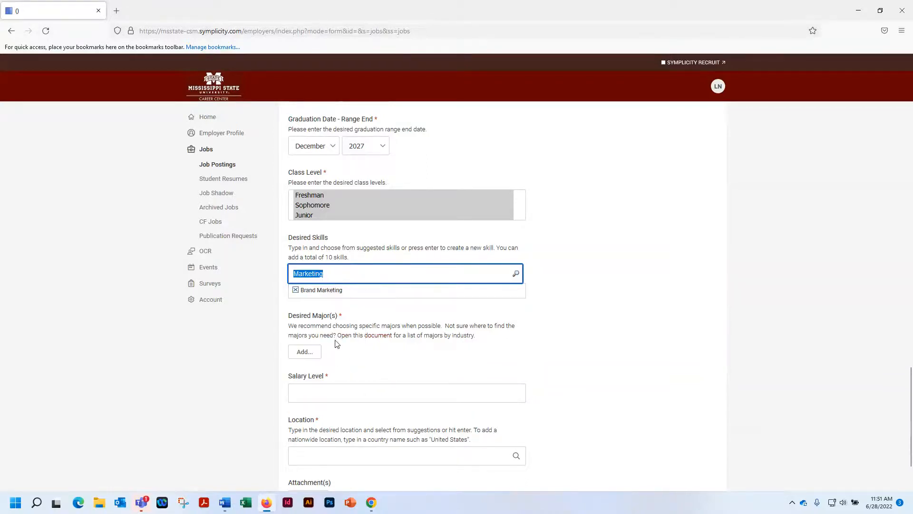
{"action": "left_click", "coordinate": [326, 274]}
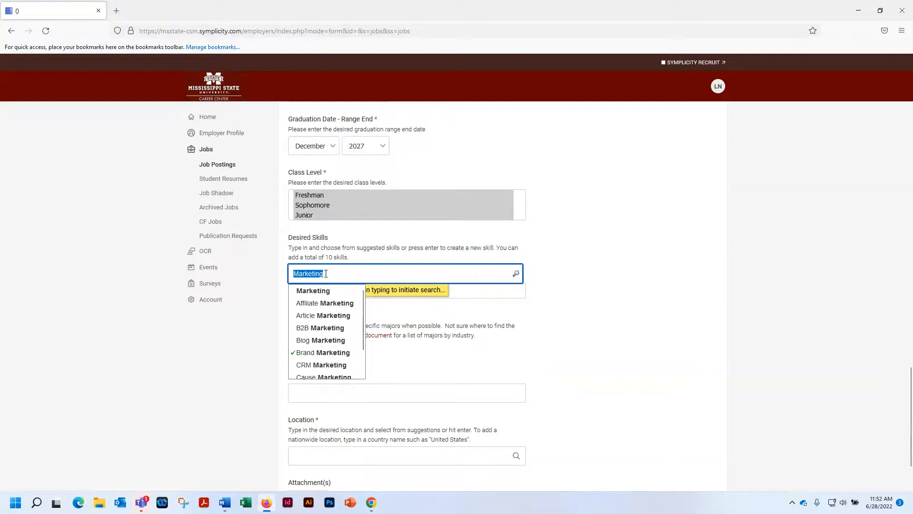
{"action": "type", "text": "Design"}
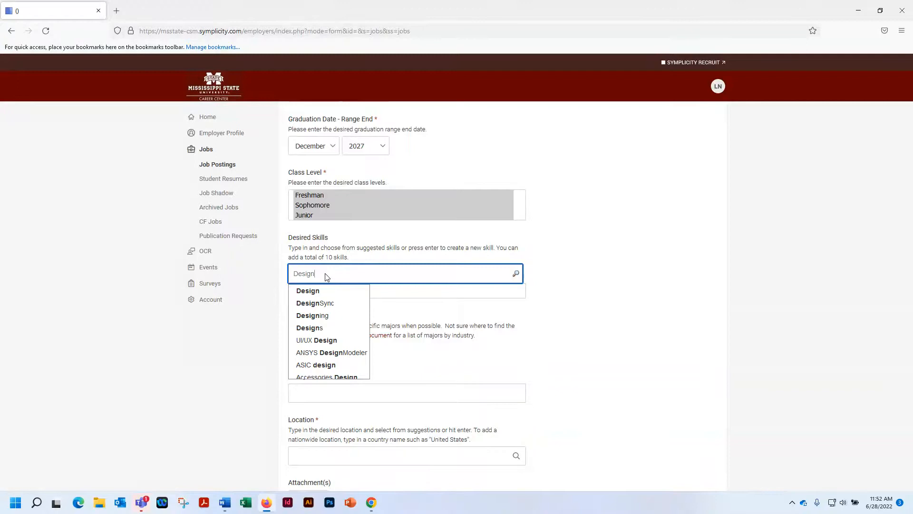
{"action": "left_click", "coordinate": [322, 291]}
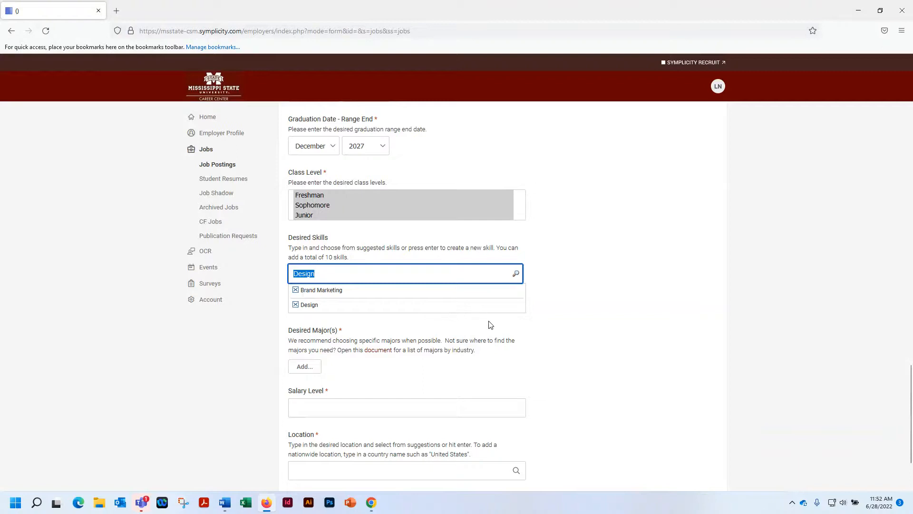
Choose Marketing from the Business majors as a desired major, leaving All Majors unselected
{"action": "scroll", "coordinate": [563, 328], "scroll_direction": "down", "scroll_amount": 1}
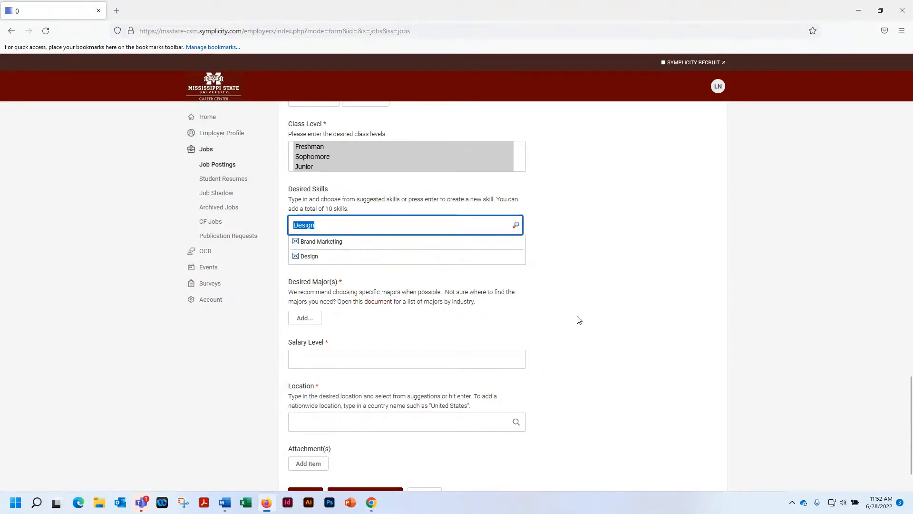
{"action": "scroll", "coordinate": [579, 320], "scroll_direction": "down", "scroll_amount": 1}
{"action": "left_click", "coordinate": [303, 273]}
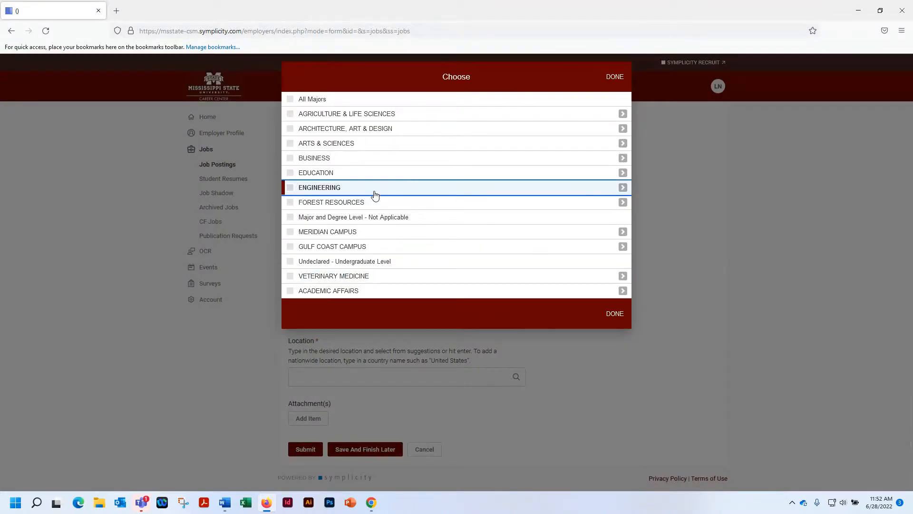
{"action": "left_click", "coordinate": [289, 100]}
{"action": "left_click", "coordinate": [290, 100]}
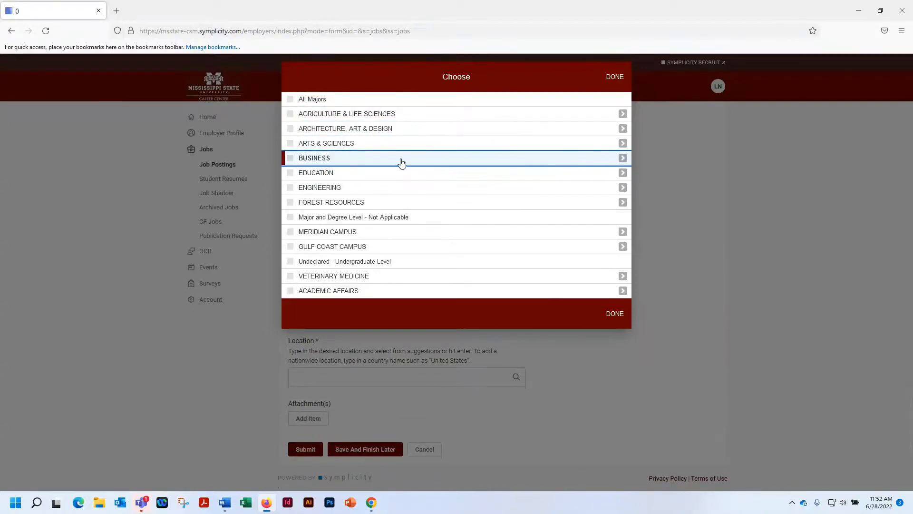
{"action": "left_click", "coordinate": [623, 158]}
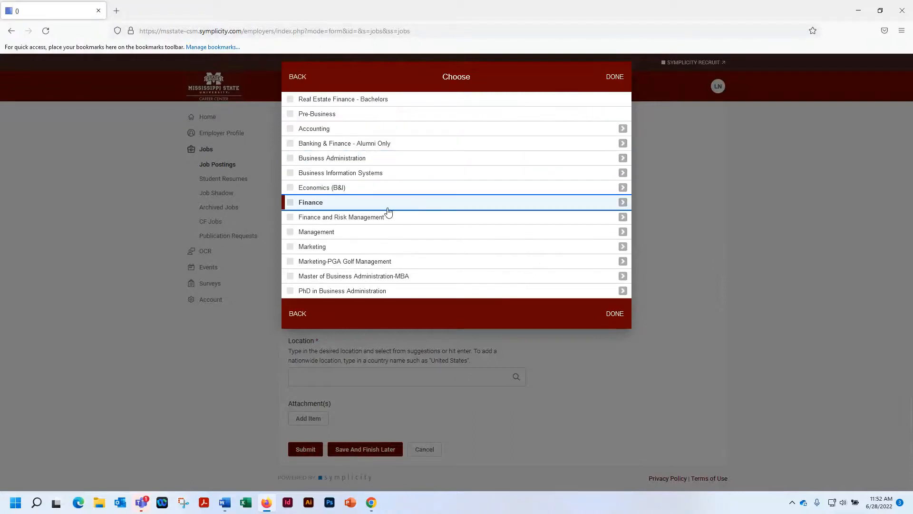
{"action": "left_click", "coordinate": [291, 248]}
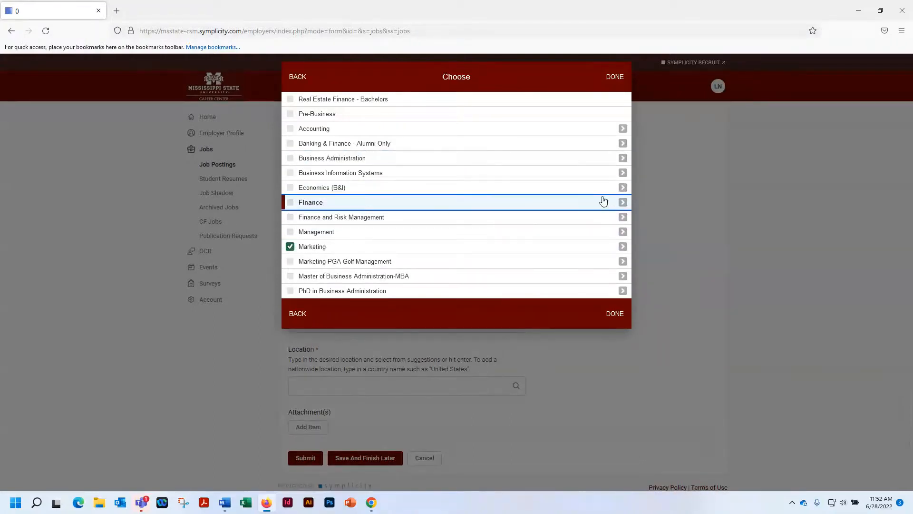
Add Graphic Design from the Architecture, Art & Design majors as another desired major
{"action": "left_click", "coordinate": [297, 77]}
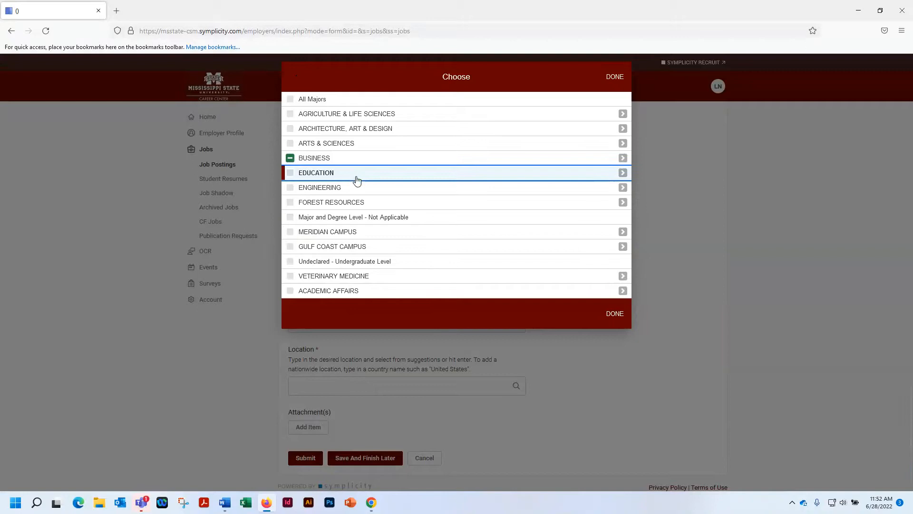
{"action": "left_click", "coordinate": [623, 129]}
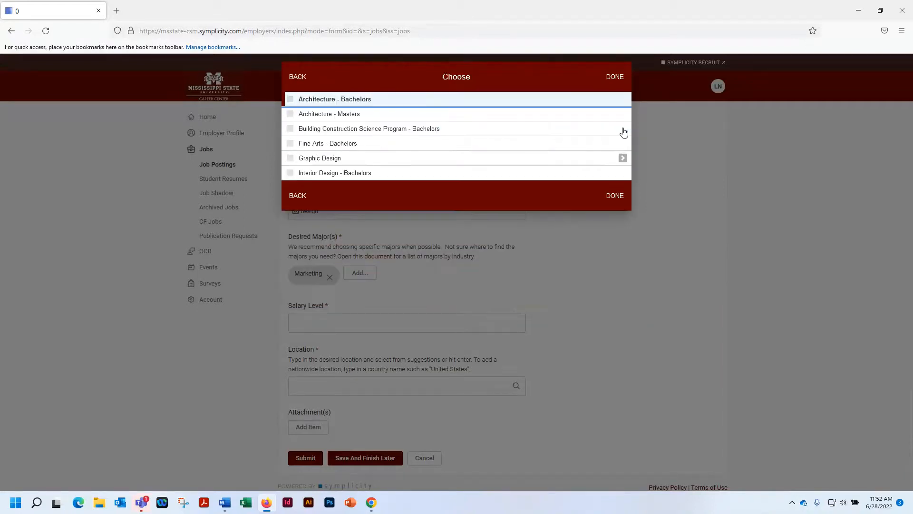
{"action": "left_click", "coordinate": [290, 158]}
{"action": "left_click", "coordinate": [618, 197]}
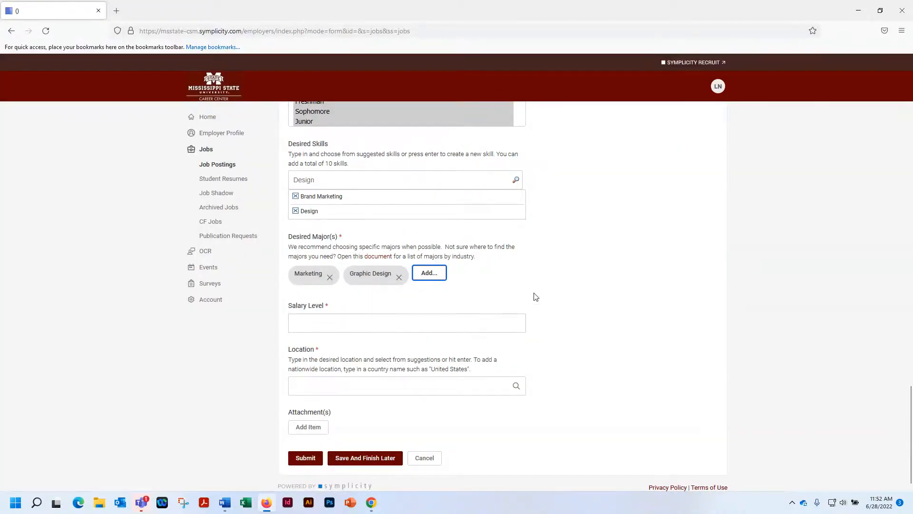
Set the posting's salary level to 30,000
{"action": "scroll", "coordinate": [584, 297], "scroll_direction": "down", "scroll_amount": 1}
{"action": "left_click", "coordinate": [304, 313]}
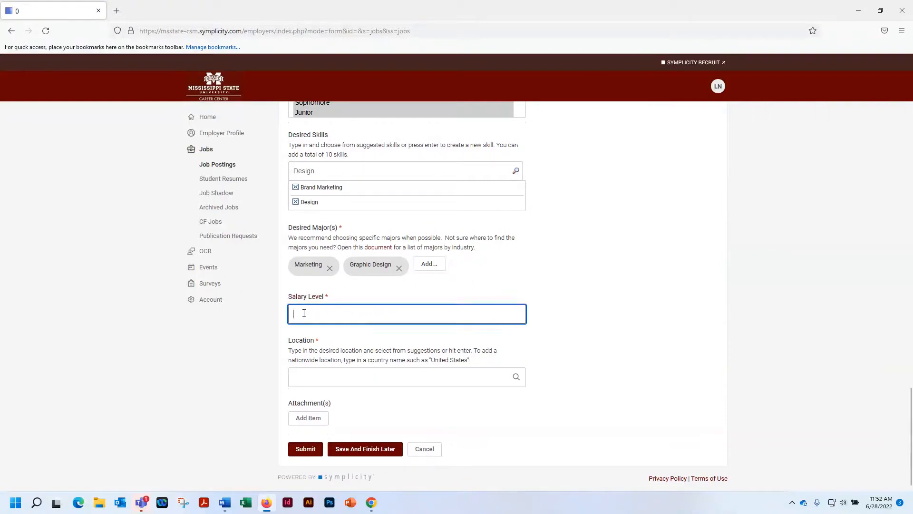
{"action": "type", "text": "30"}
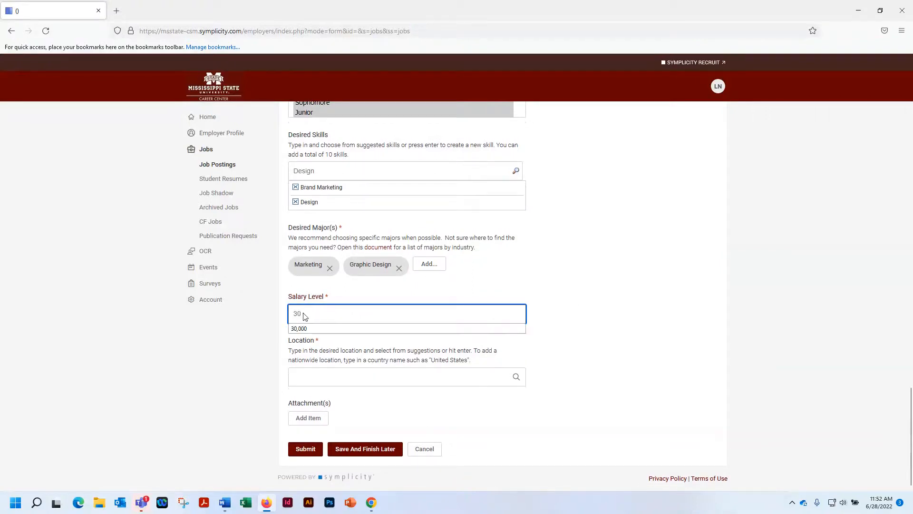
{"action": "type", "text": ",00"}
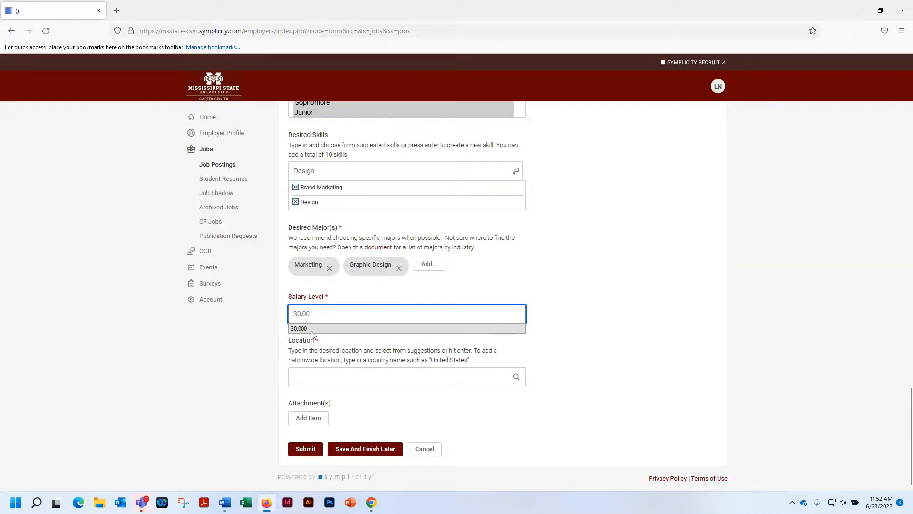
{"action": "left_click", "coordinate": [311, 329]}
Set the job location to the suggested Starkville, MS, USA
{"action": "left_click", "coordinate": [437, 377]}
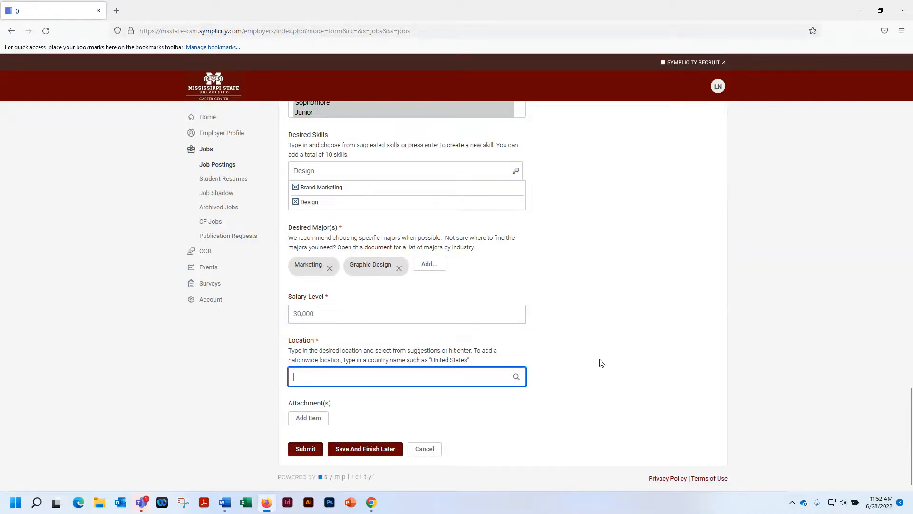
{"action": "type", "text": "Starkville, MS"}
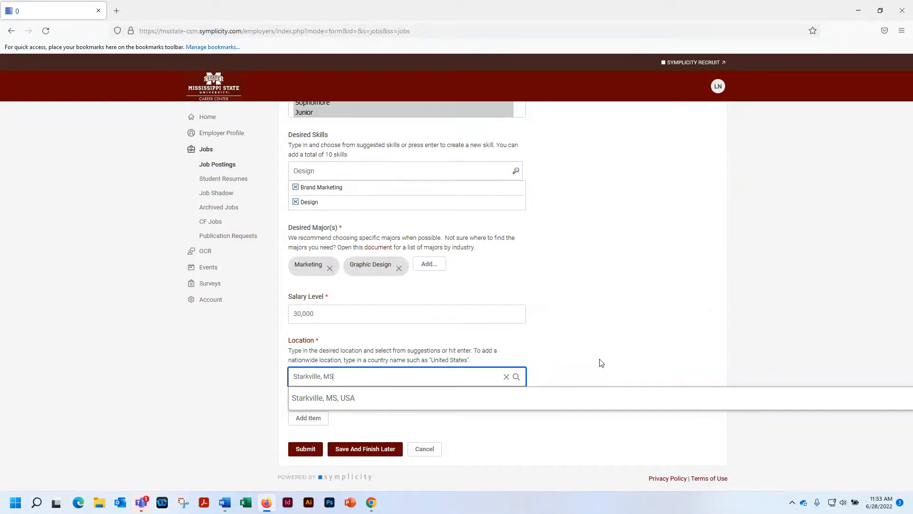
{"action": "left_click", "coordinate": [340, 399]}
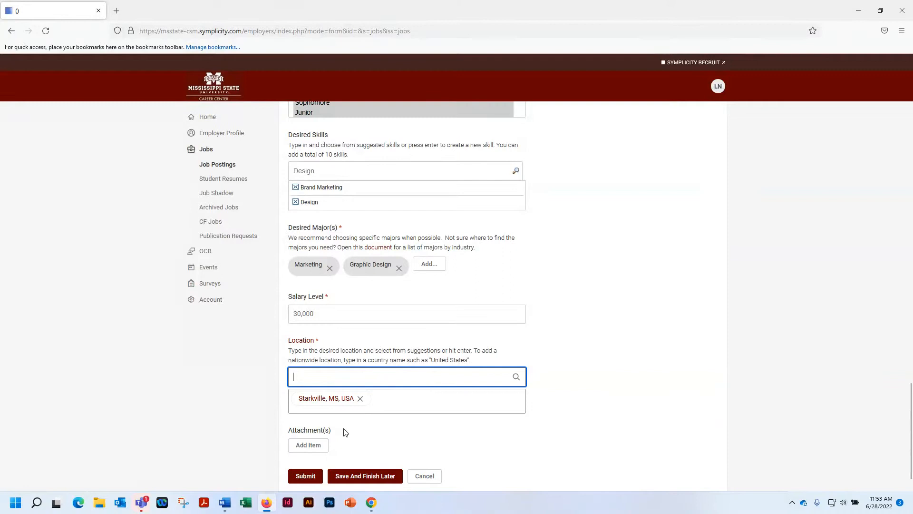
Add an attachment item to the posting and choose the PDF CC Social Media Intern_2022_TEST from Documents as its file
{"action": "scroll", "coordinate": [441, 352], "scroll_direction": "up", "scroll_amount": 10}
{"action": "scroll", "coordinate": [441, 354], "scroll_direction": "up", "scroll_amount": 10}
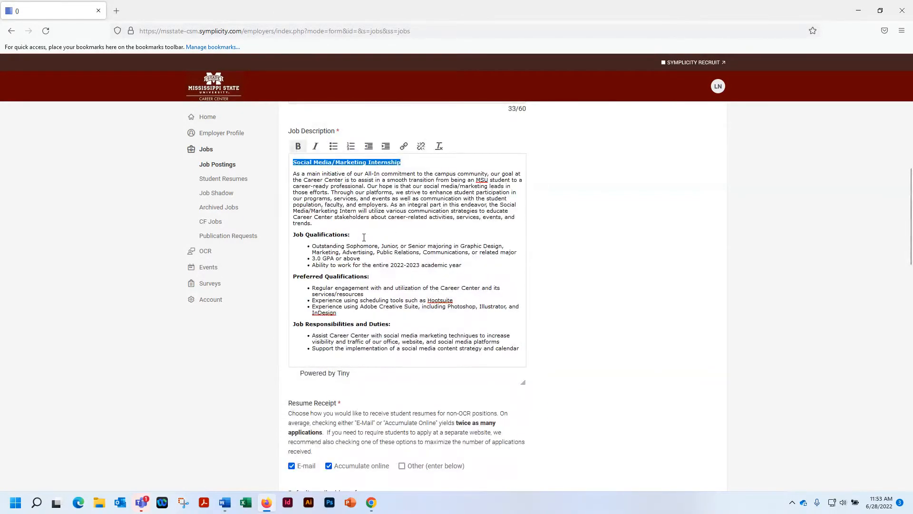
{"action": "scroll", "coordinate": [542, 350], "scroll_direction": "down", "scroll_amount": 20}
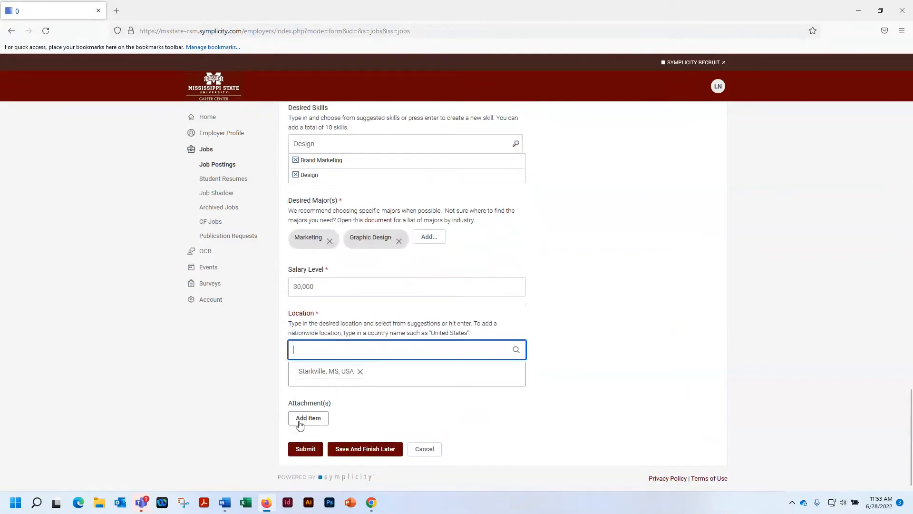
{"action": "left_click", "coordinate": [300, 423]}
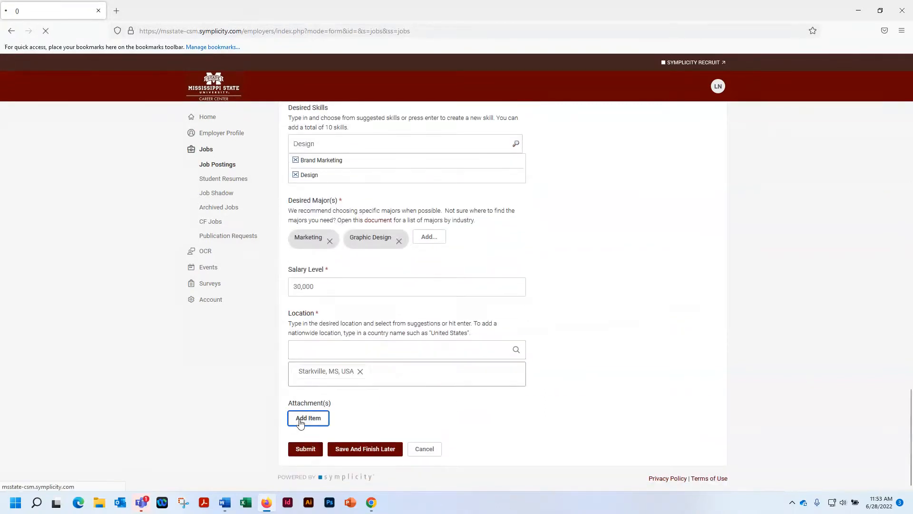
{"action": "scroll", "coordinate": [375, 305], "scroll_direction": "down", "scroll_amount": 3}
{"action": "left_click", "coordinate": [318, 395]}
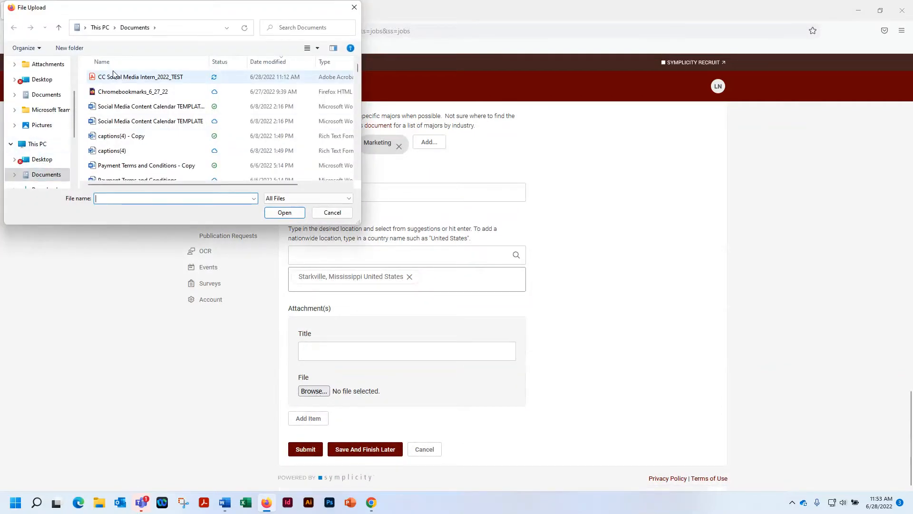
{"action": "left_click", "coordinate": [114, 77]}
{"action": "left_click", "coordinate": [284, 212]}
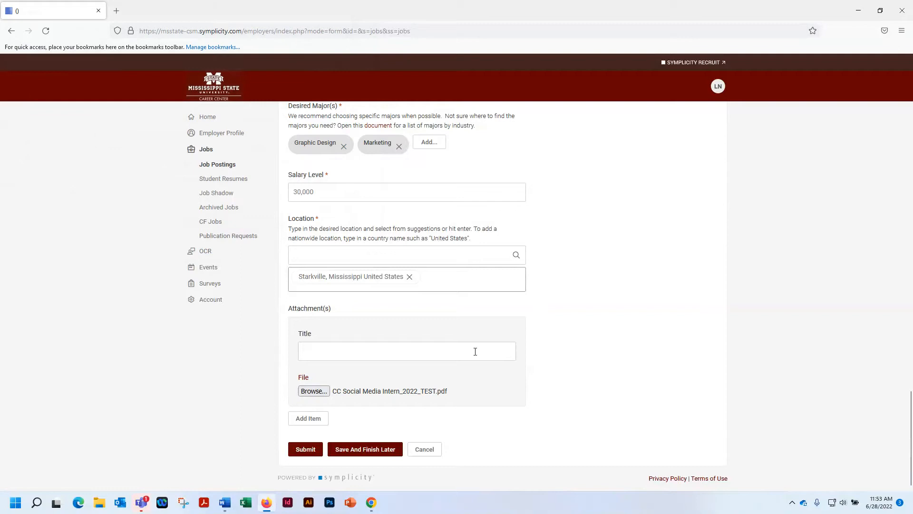
Submit the internship posting without an attachment title, and go through the home page to the non-OCR job postings list
{"action": "left_click", "coordinate": [513, 357]}
{"action": "left_click", "coordinate": [300, 451]}
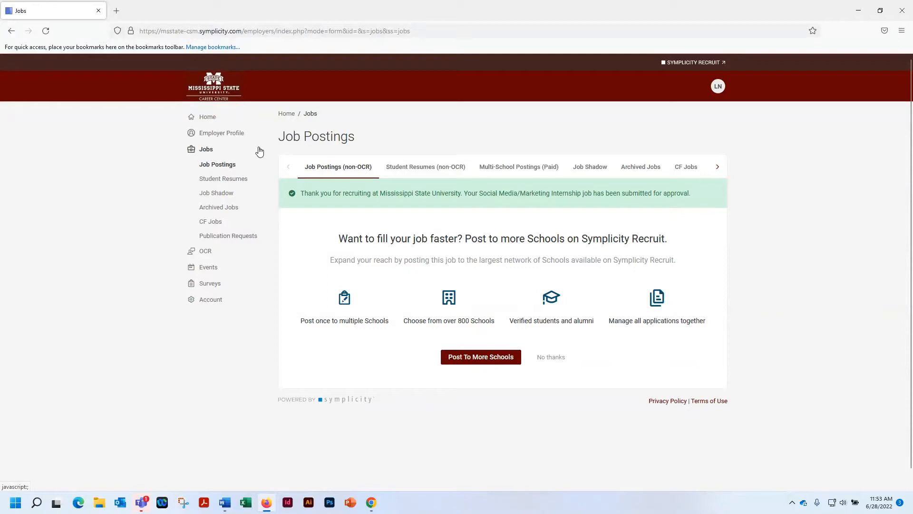
{"action": "left_click", "coordinate": [205, 119]}
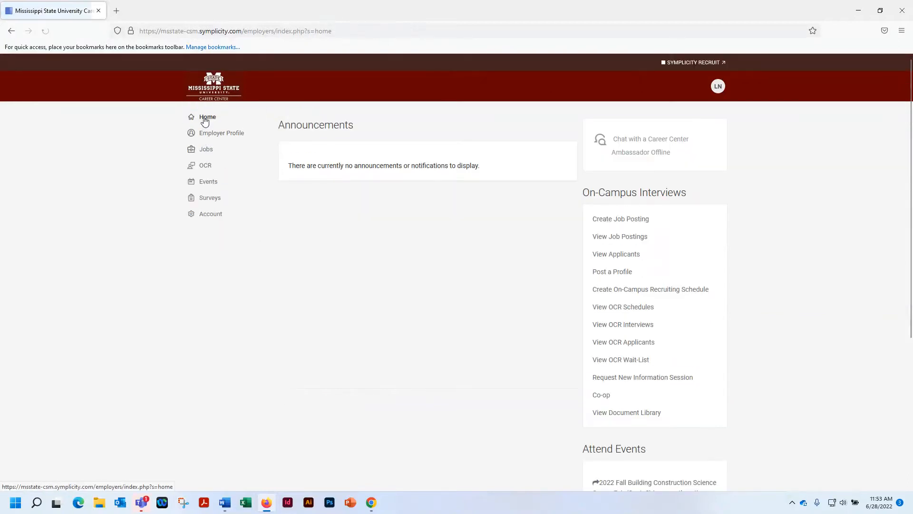
{"action": "left_click", "coordinate": [205, 149]}
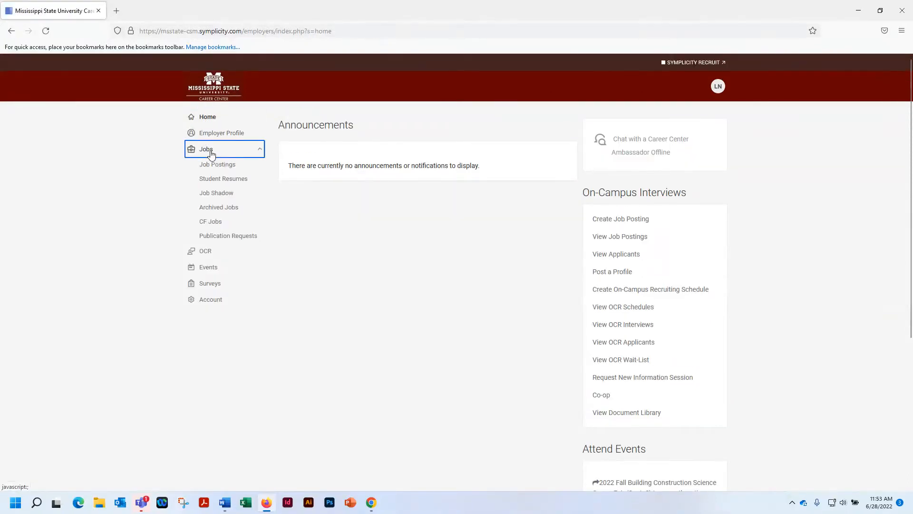
{"action": "left_click", "coordinate": [216, 164]}
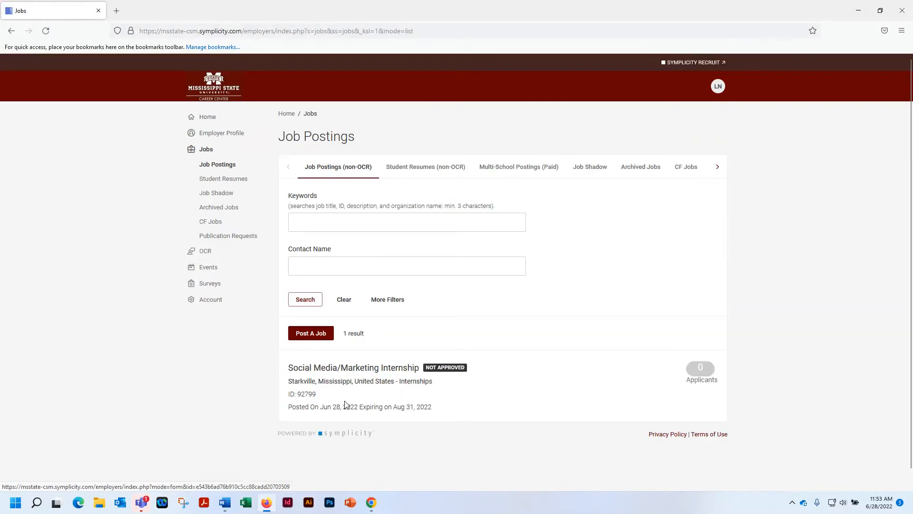